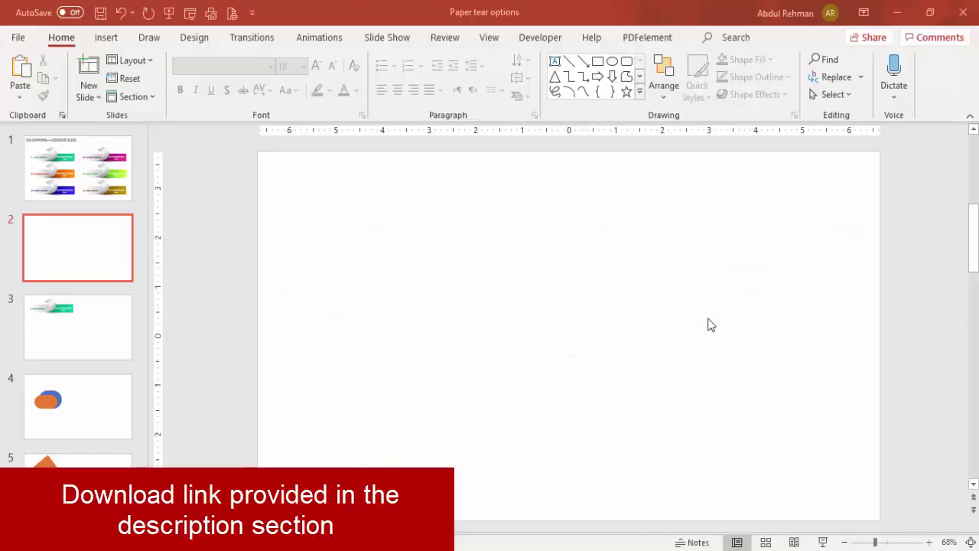
Draw a blue rounded rectangle, round it fully into a pill, and remove its outline
click(107, 40)
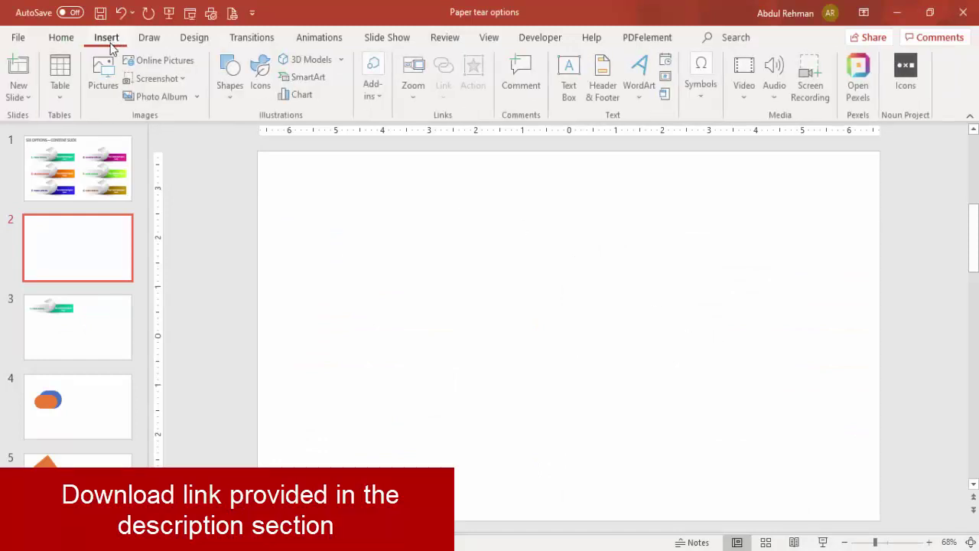
click(230, 81)
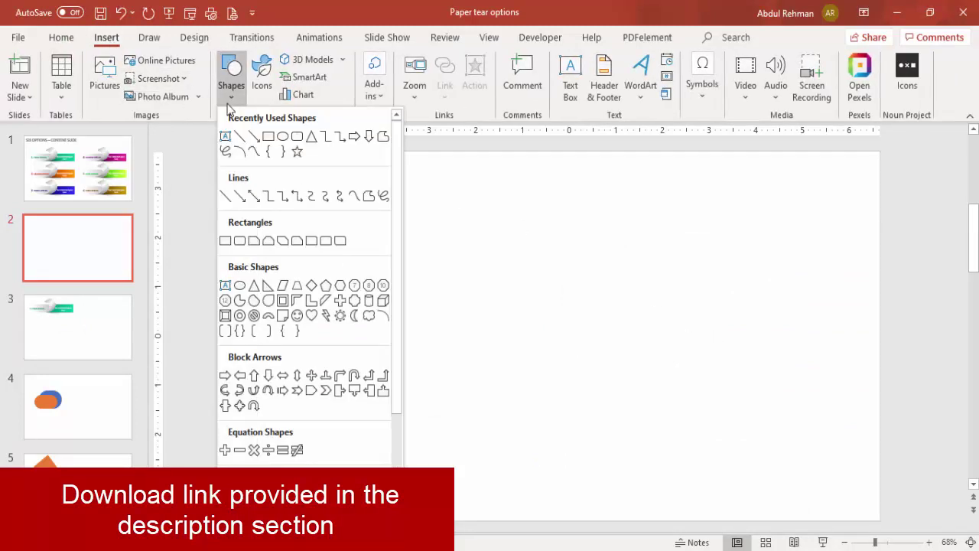
click(239, 241)
drag(421, 282, 563, 380)
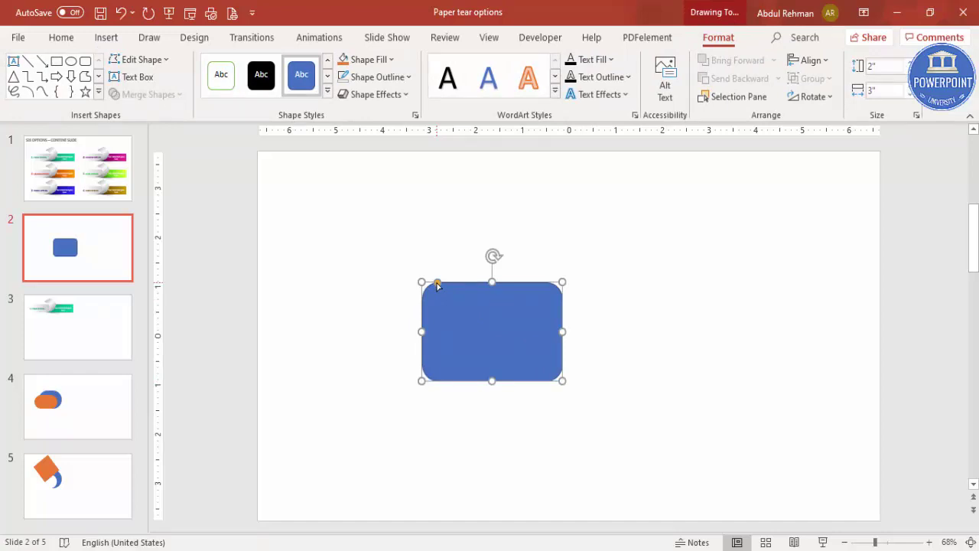
drag(437, 283, 536, 294)
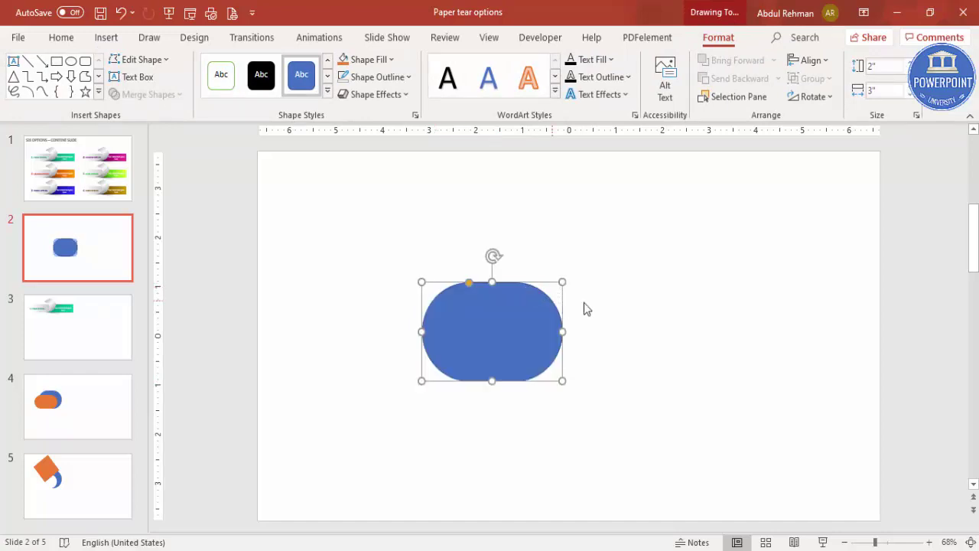
click(401, 77)
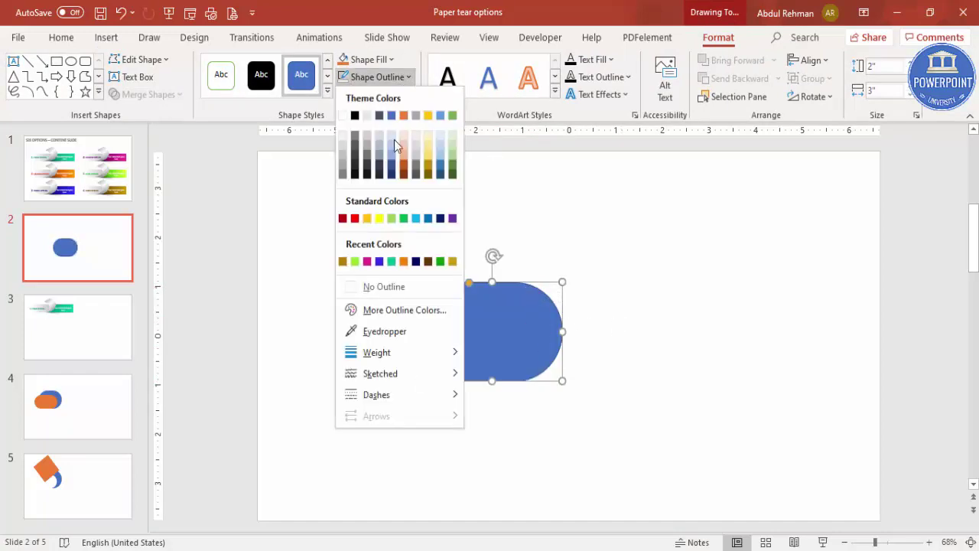
click(406, 289)
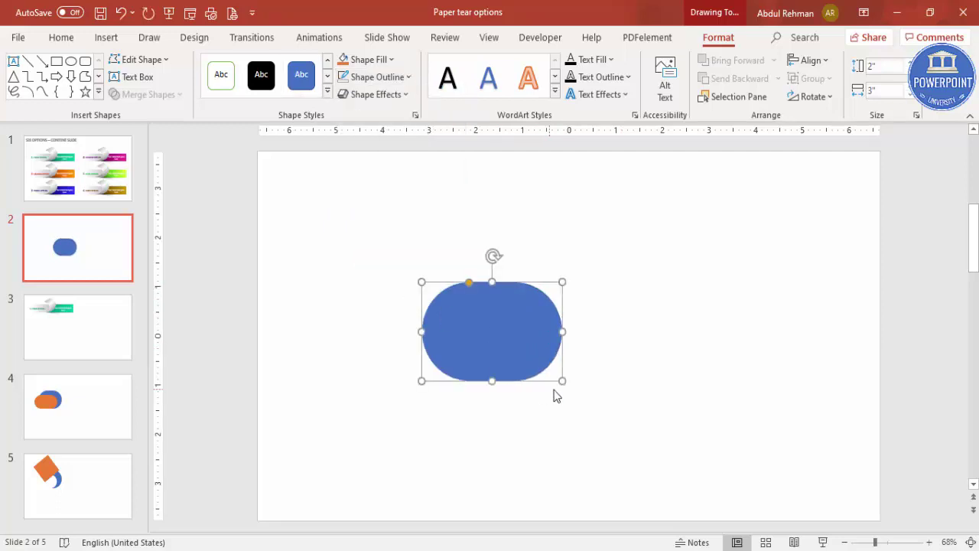
Enlarge the pill to 3.29 by 2.2 inches and Ctrl-drag a copy to its right
drag(562, 381, 576, 390)
click(612, 380)
click(527, 323)
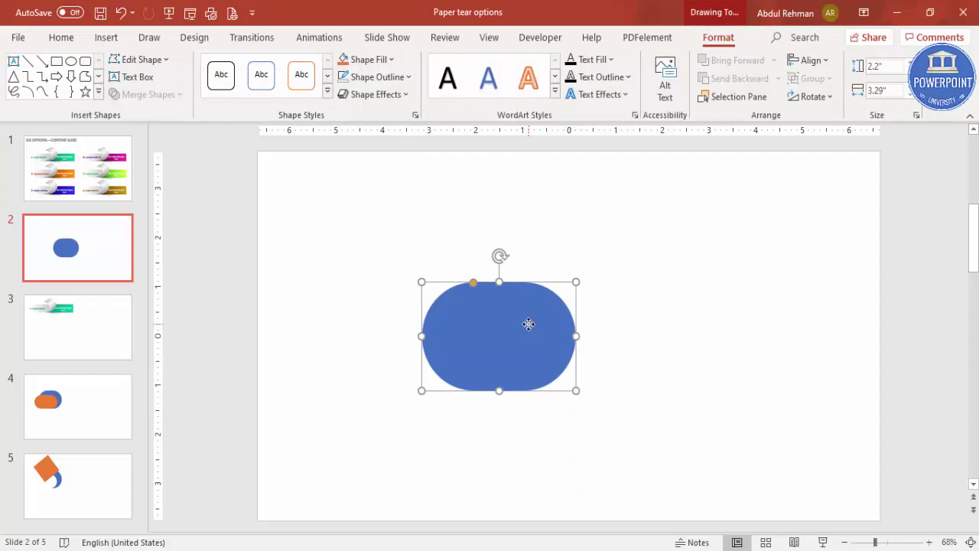
drag(527, 325, 688, 355)
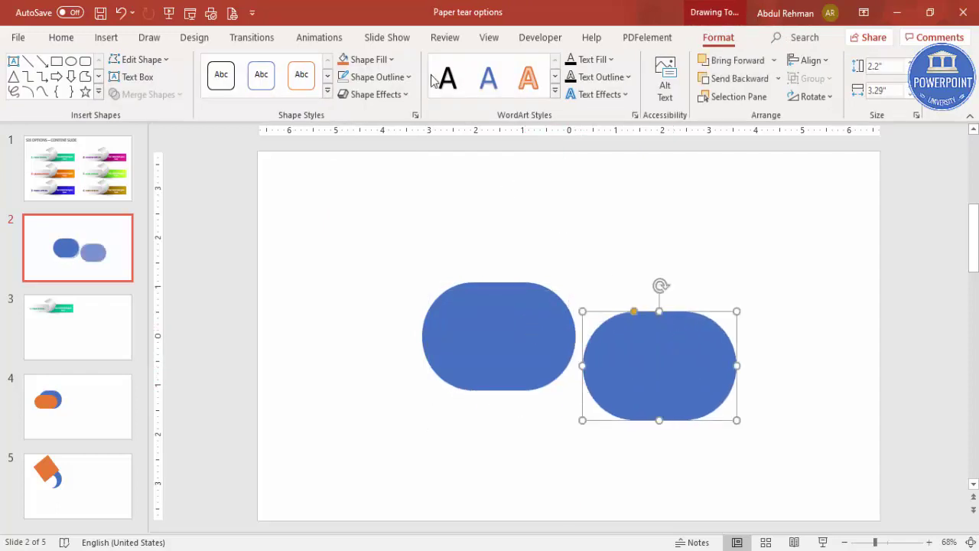
Fill the copied pill orange, resize it to 1.67 by 3.29 inches, and overlap the blue pill's lower left
click(359, 63)
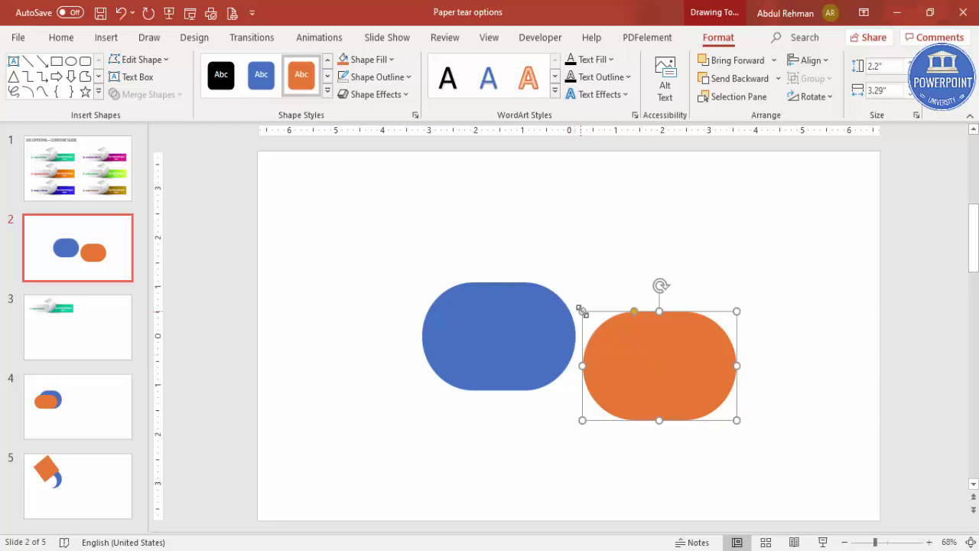
drag(582, 310, 618, 337)
drag(677, 373, 494, 345)
drag(433, 348, 396, 349)
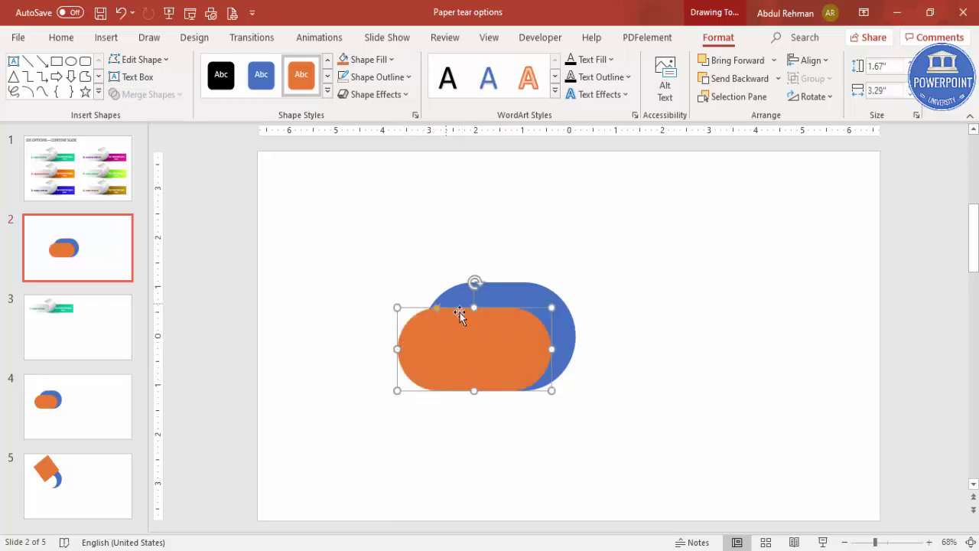
click(606, 354)
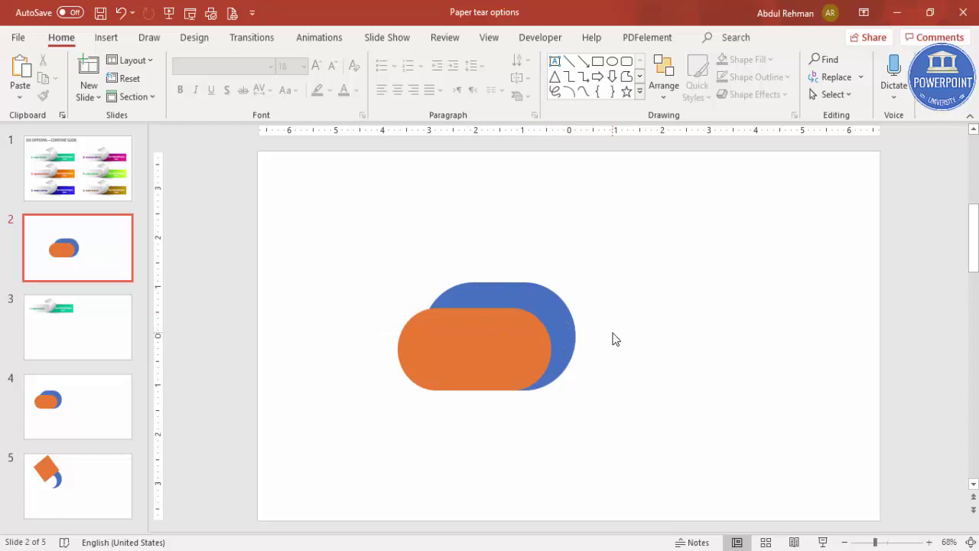
Subtract the orange pill from the blue pill, leaving a 2.2 by 3.14 inch blue curl
click(527, 287)
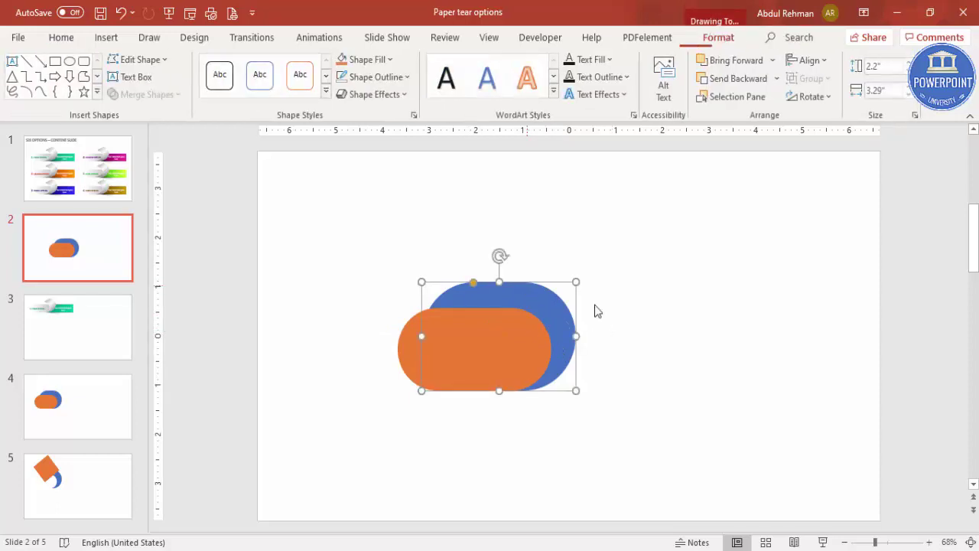
shift+click(410, 336)
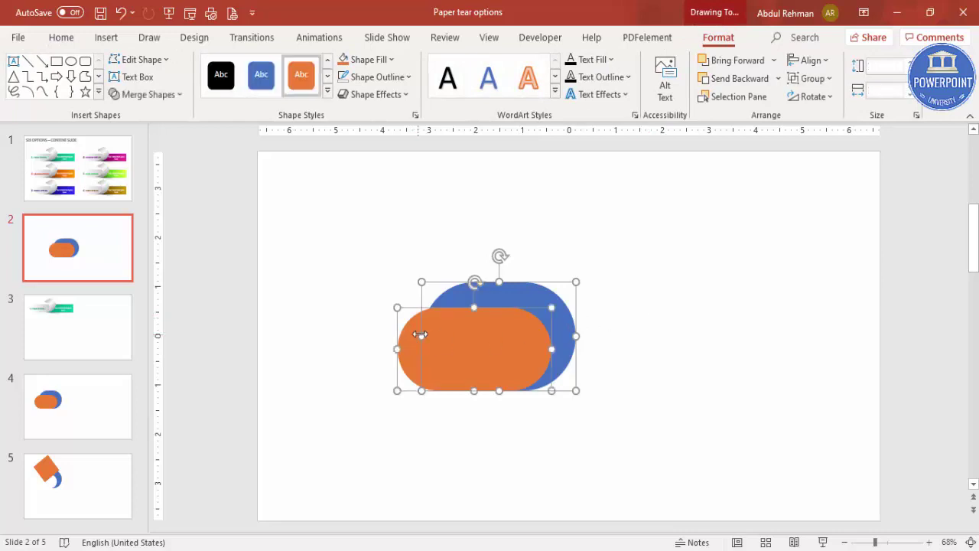
click(159, 96)
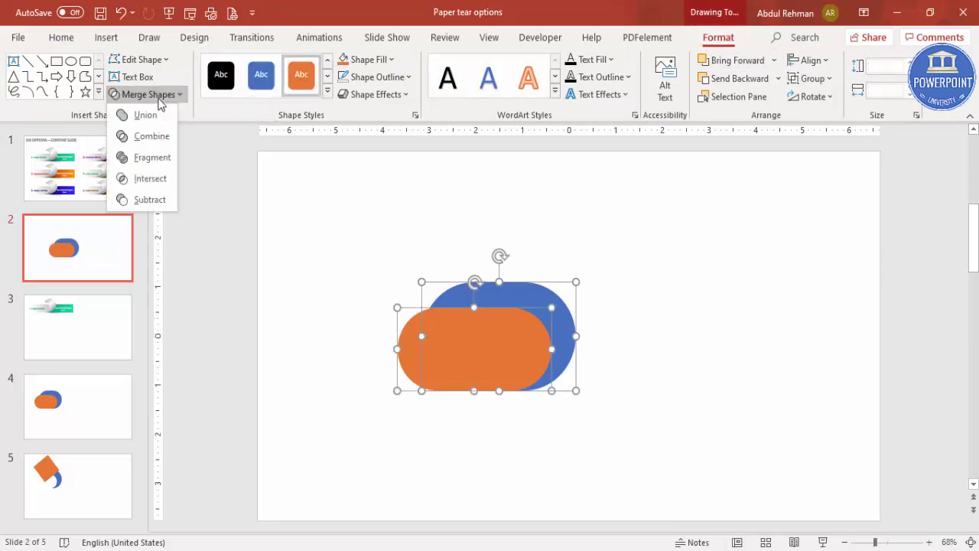
click(149, 199)
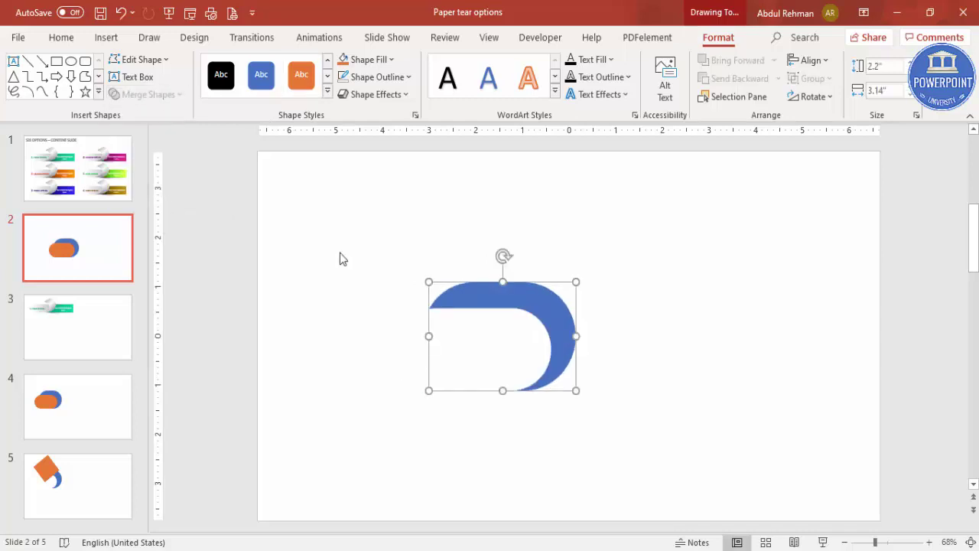
click(686, 302)
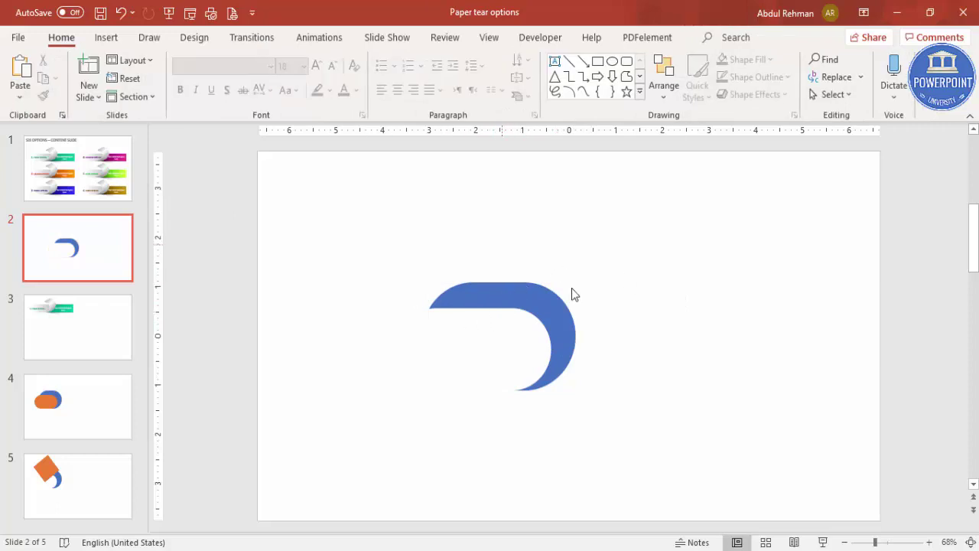
Draw an orange, outline-free rectangle over the curl's upper left
click(106, 37)
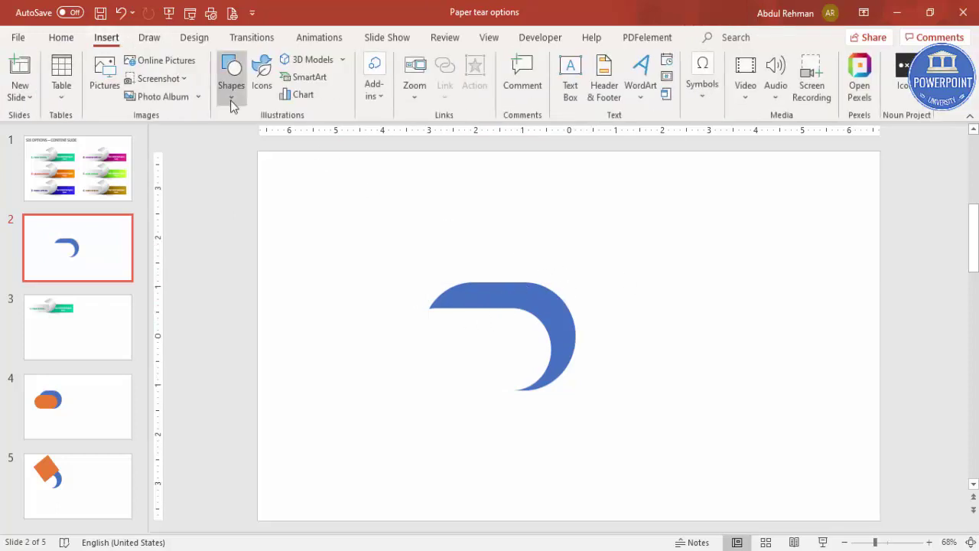
click(230, 100)
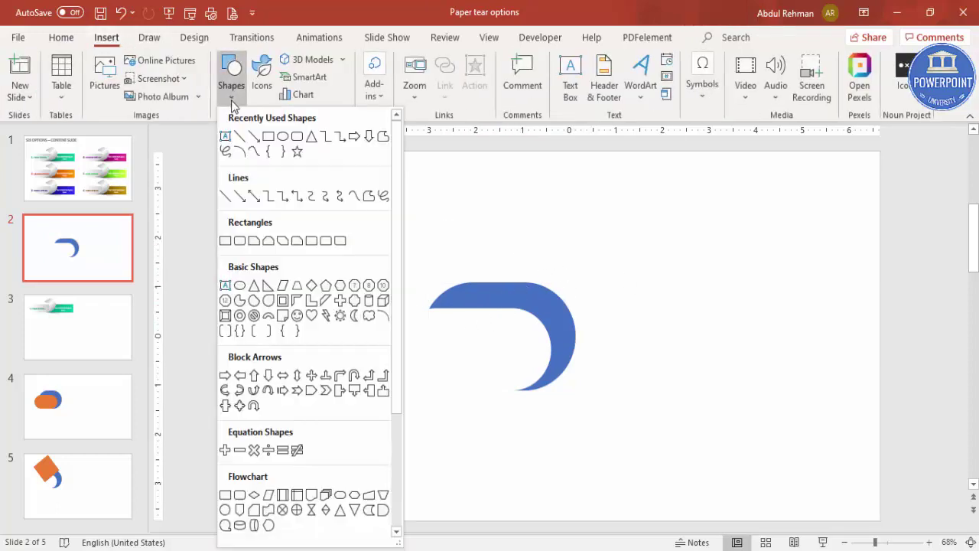
click(225, 240)
drag(375, 250, 509, 336)
click(346, 61)
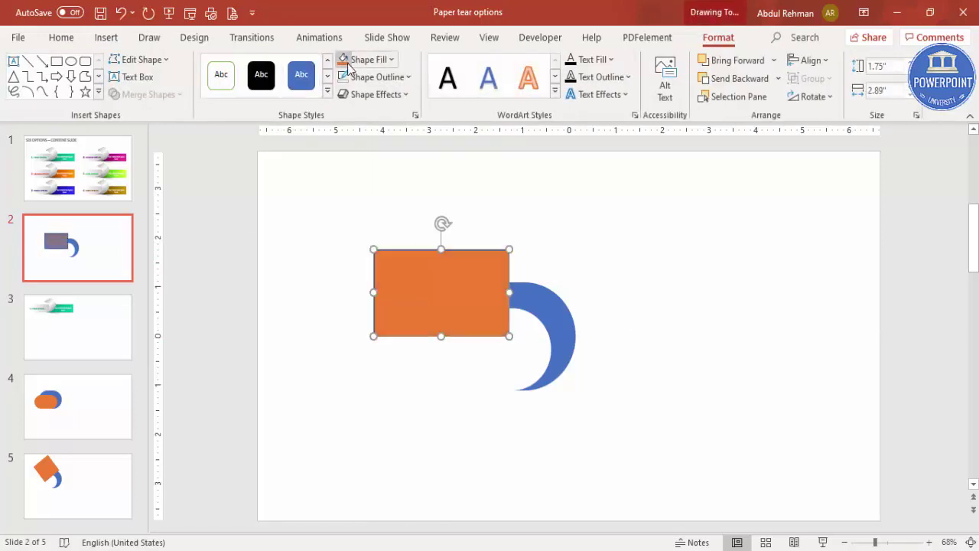
click(395, 77)
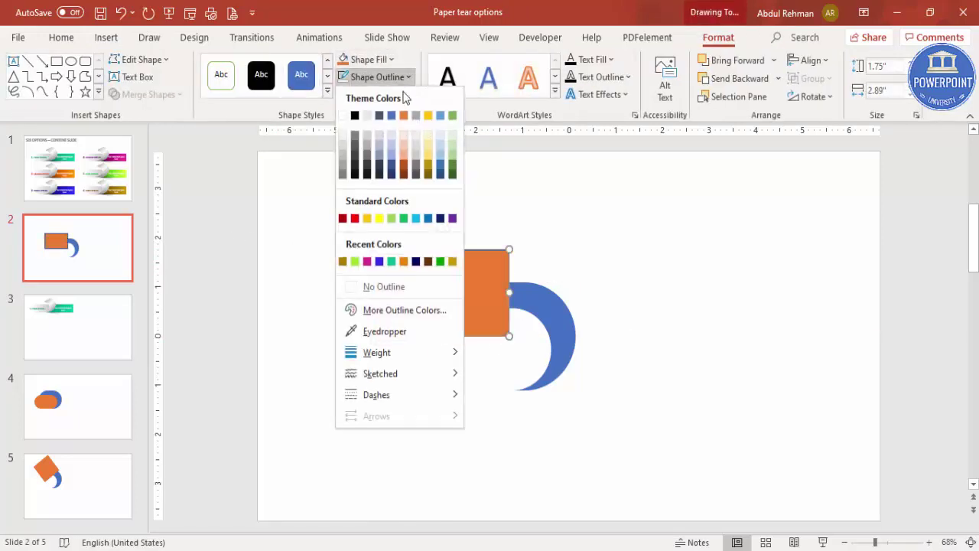
click(383, 287)
Set the orange rectangle's fill transparency to 46% in Format Shape
right_click(465, 293)
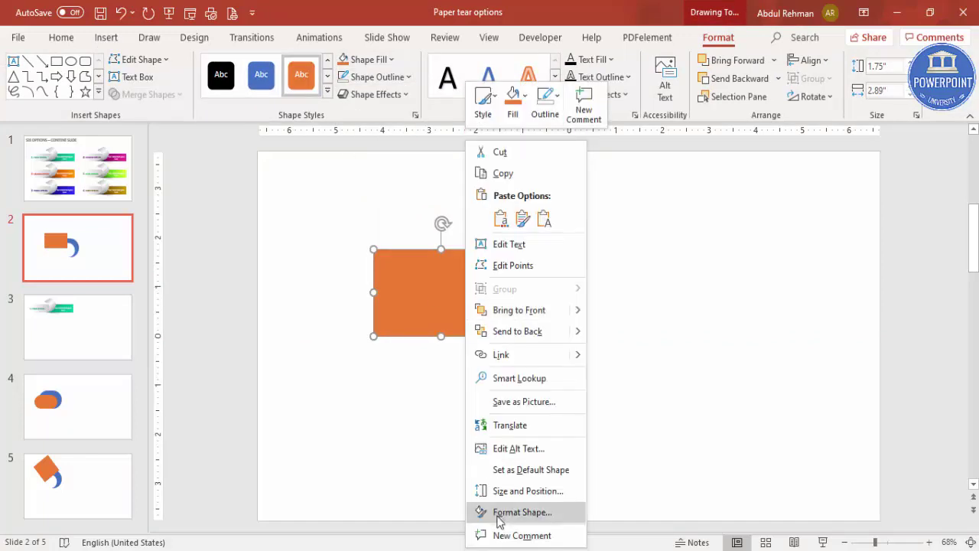
click(537, 521)
click(825, 227)
drag(870, 385, 880, 380)
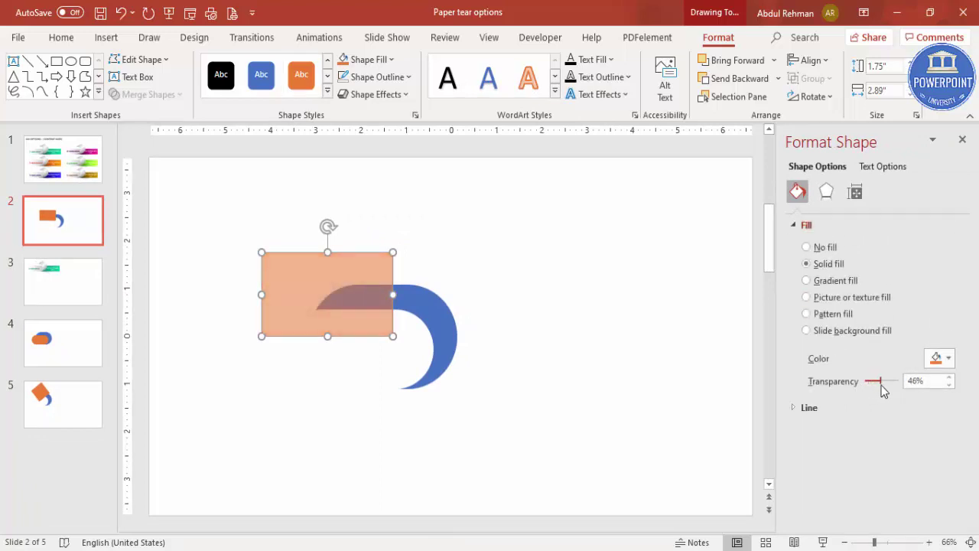
Tilt the rectangle about 30° and size it to 2.4 by 2.89 inches across the curl's top
drag(327, 224, 368, 260)
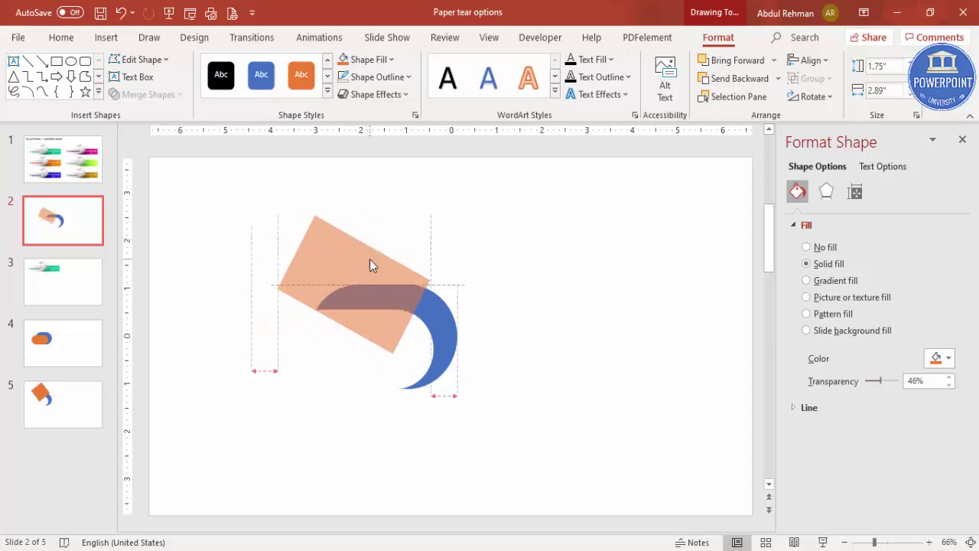
drag(329, 320, 326, 337)
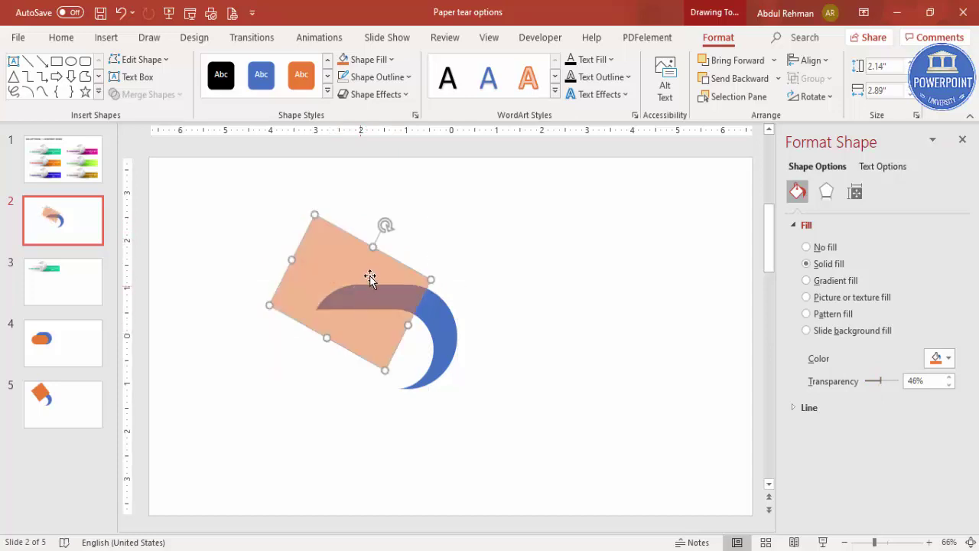
drag(379, 235, 362, 259)
drag(387, 204, 393, 204)
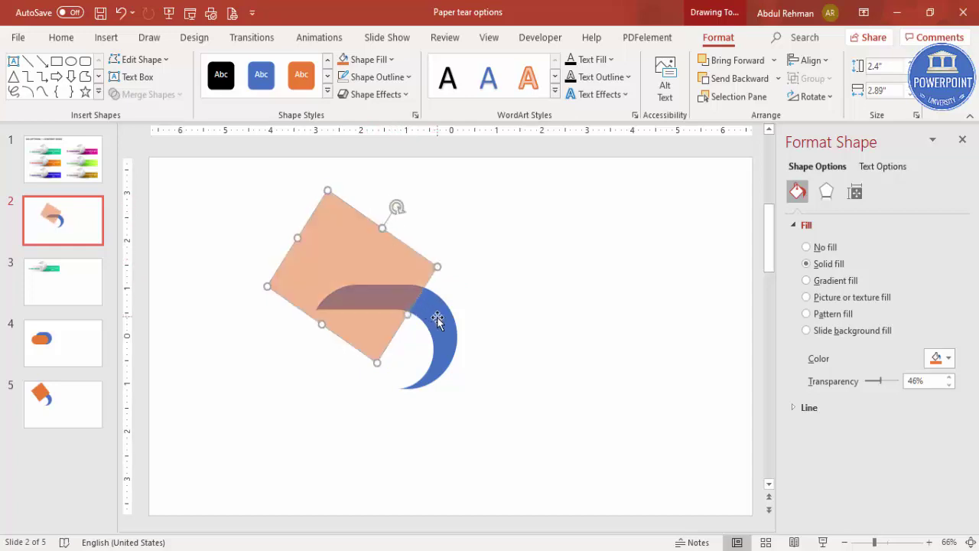
click(436, 317)
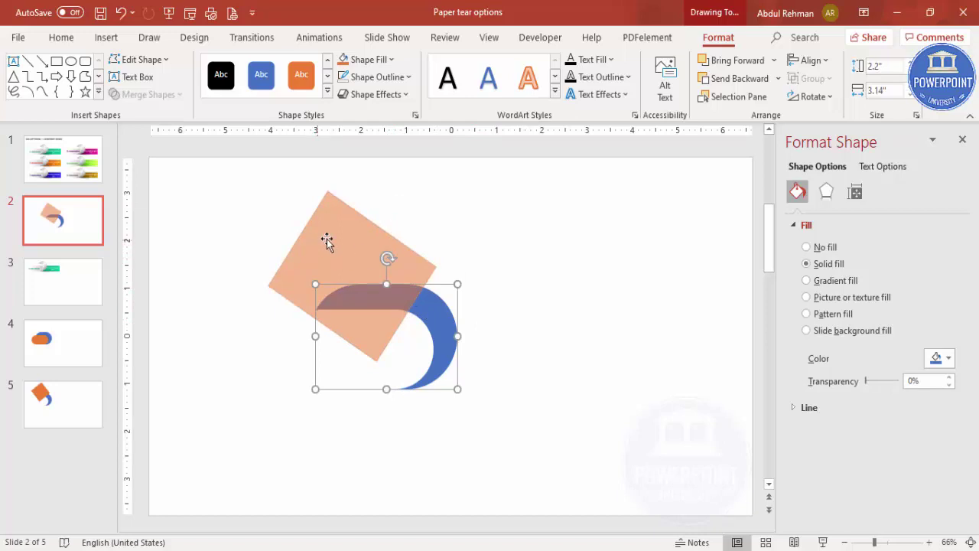
Subtract the tilted orange rectangle from the blue curl, leaving a slimmer crescent with an angled top
shift+click(345, 226)
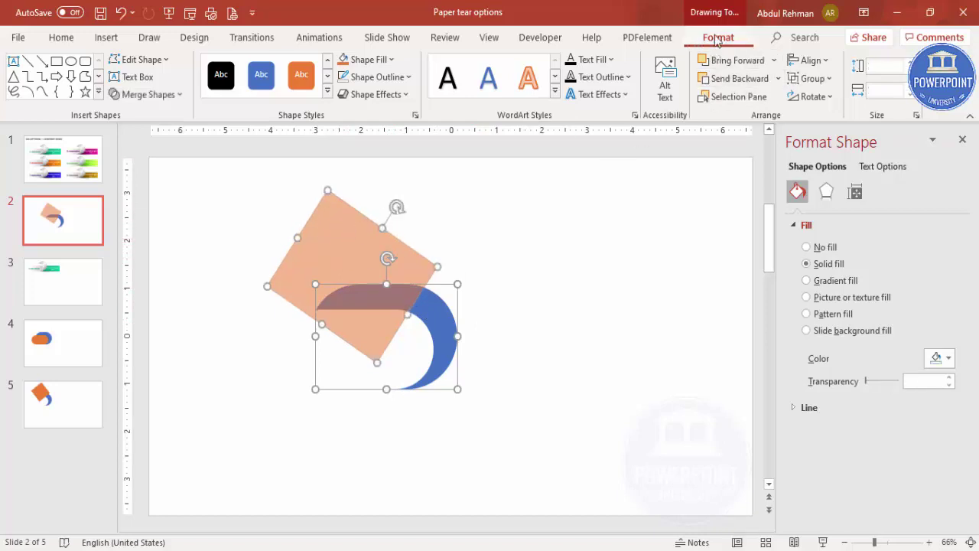
click(149, 94)
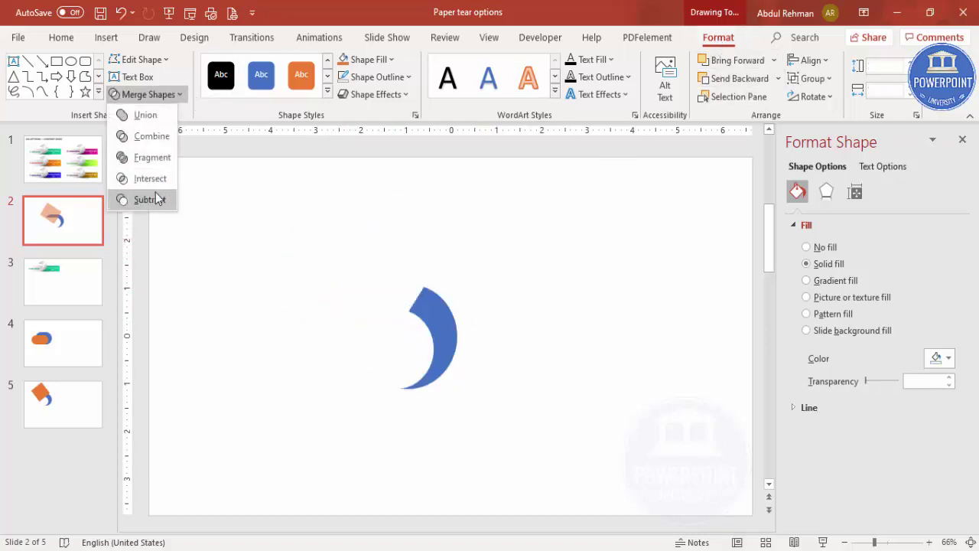
click(153, 198)
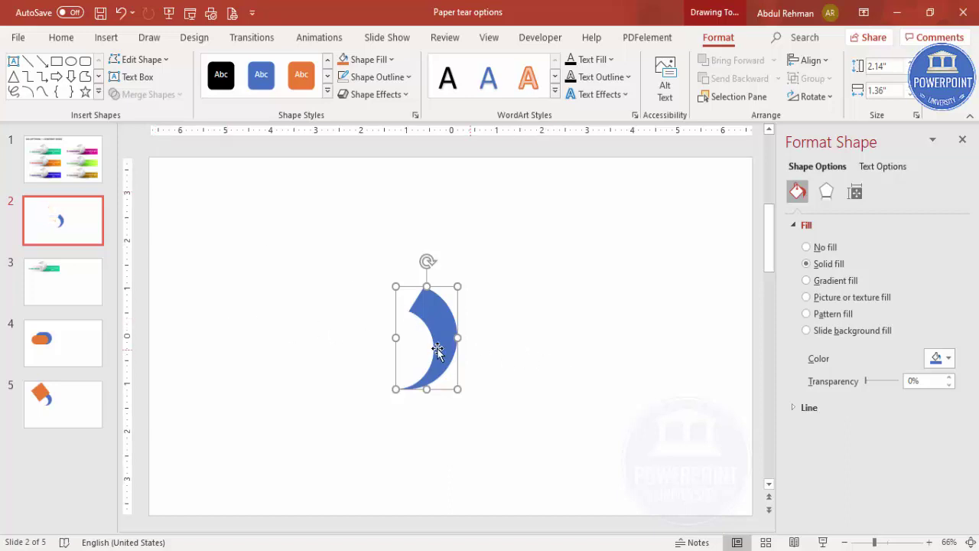
click(523, 346)
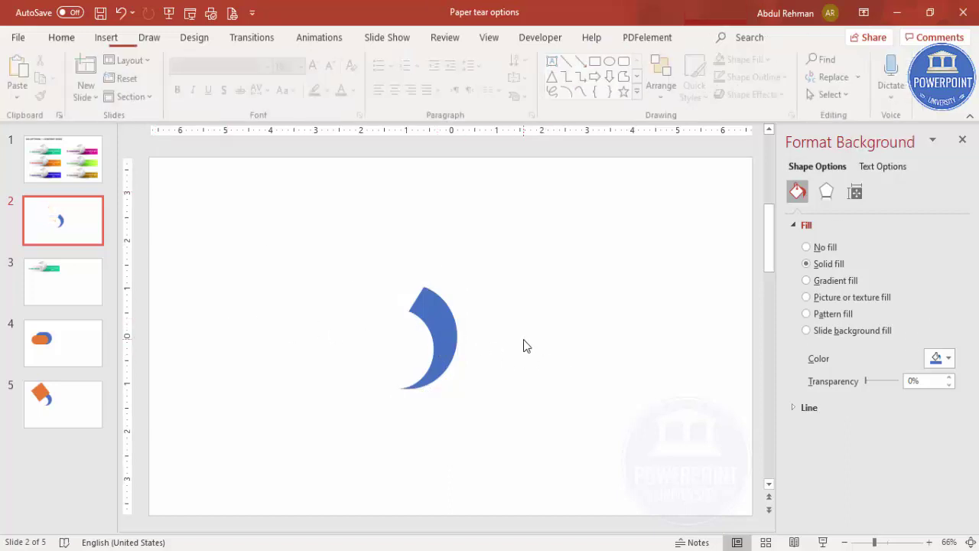
Stretch the blue crescent slightly wider to the left
click(448, 327)
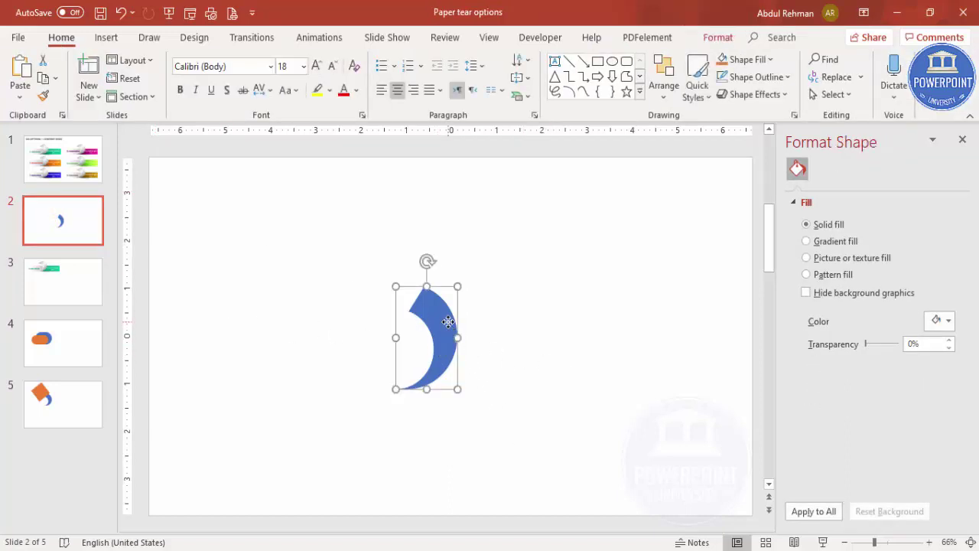
drag(397, 340, 382, 338)
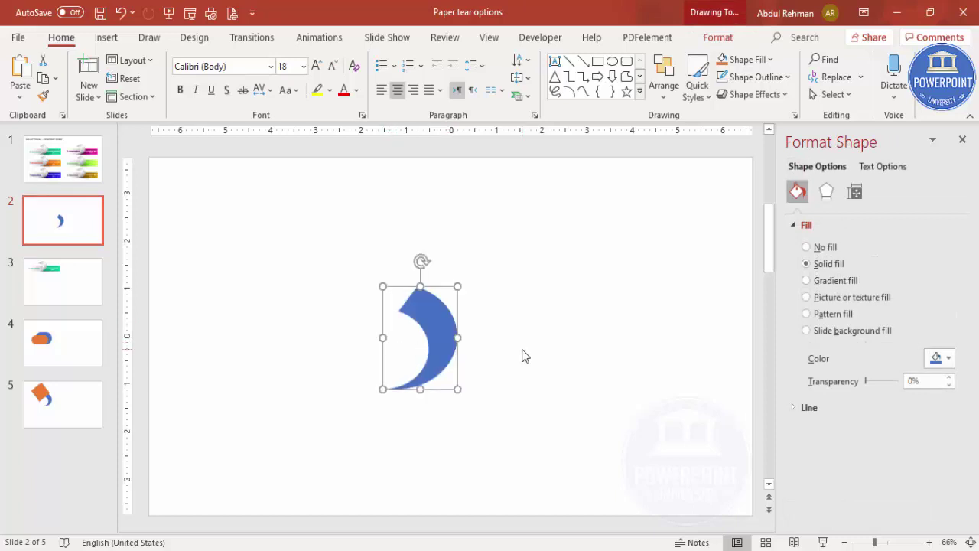
click(520, 354)
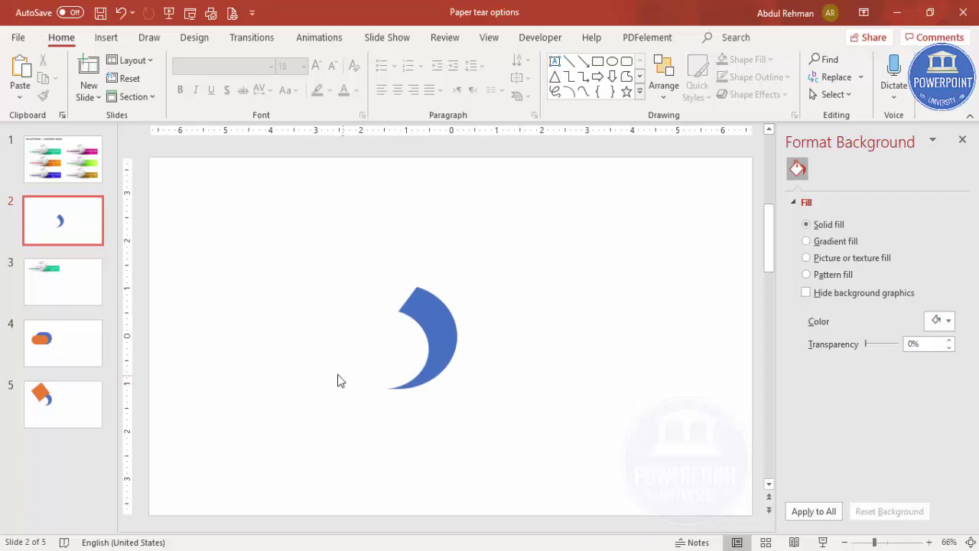
Draw an outline-free gold rectangle from the left up to the crescent's bottom
click(106, 37)
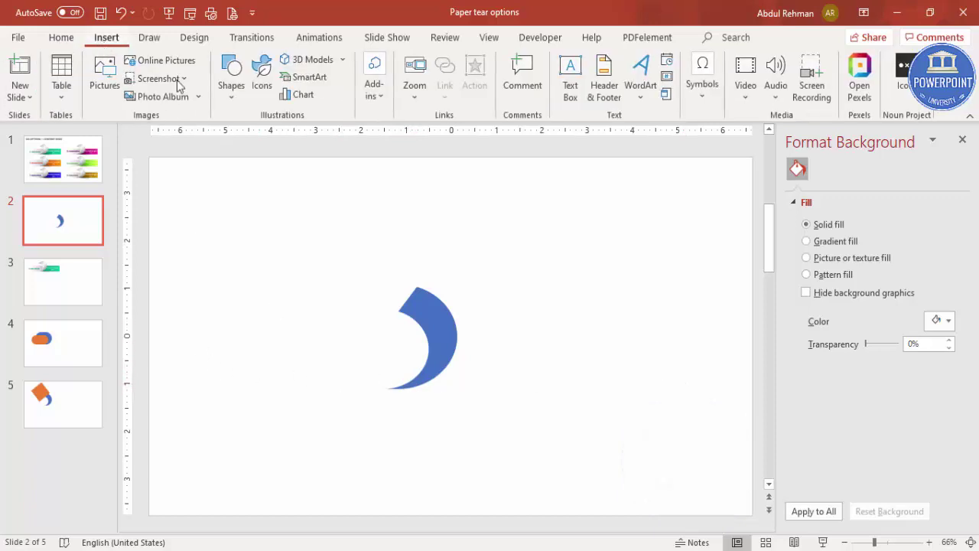
click(230, 86)
click(228, 242)
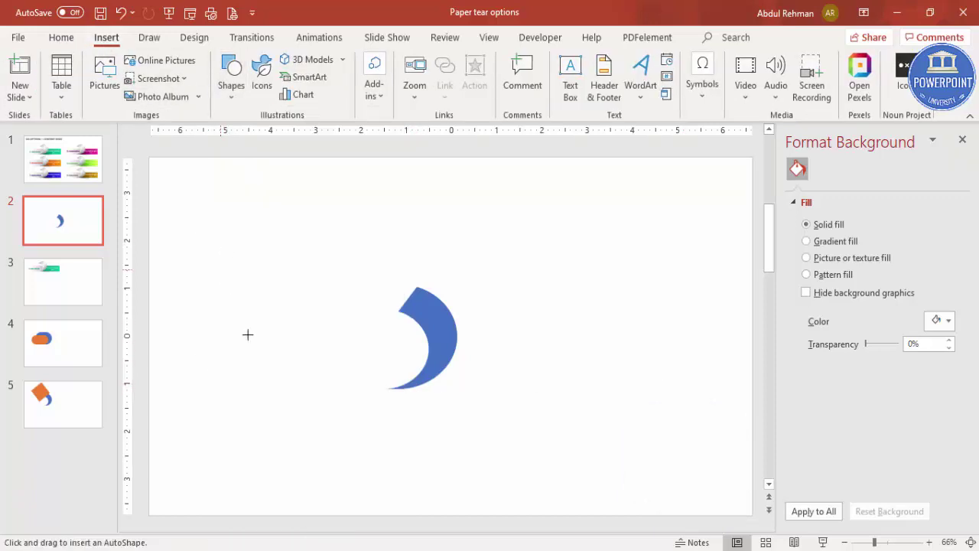
drag(282, 336, 436, 388)
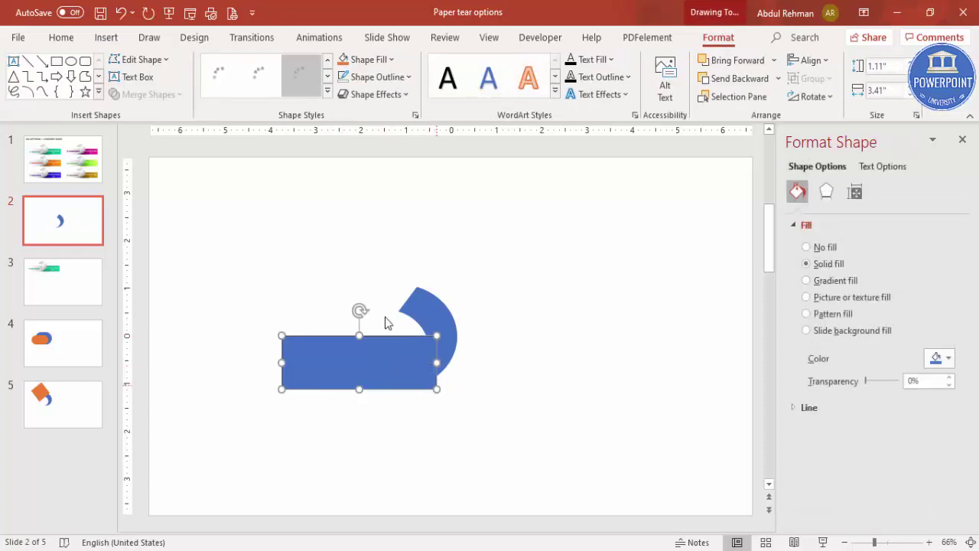
click(379, 80)
click(383, 286)
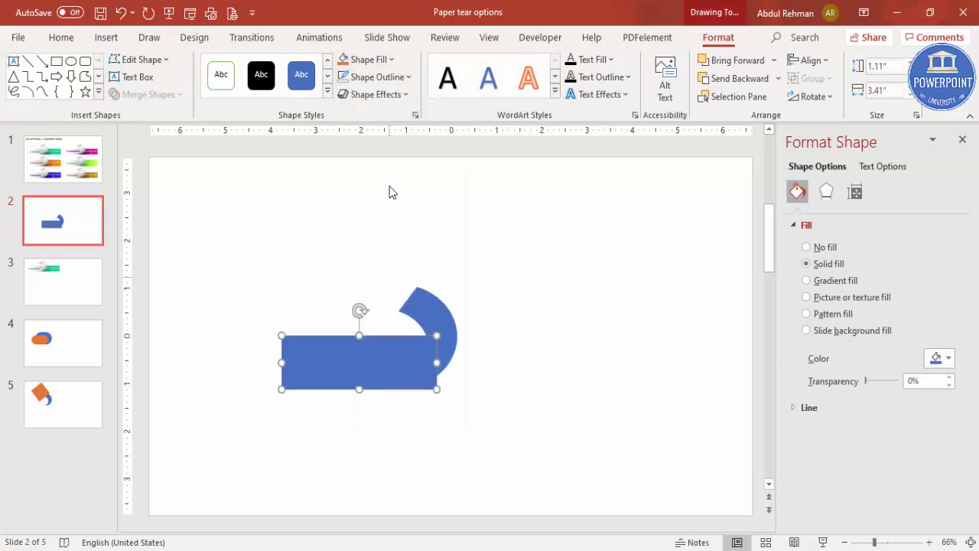
click(367, 59)
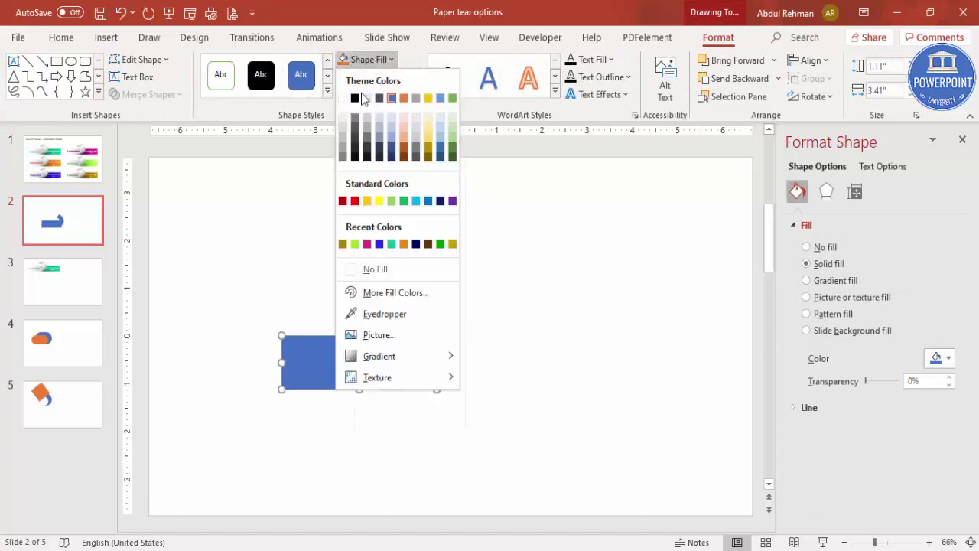
click(367, 201)
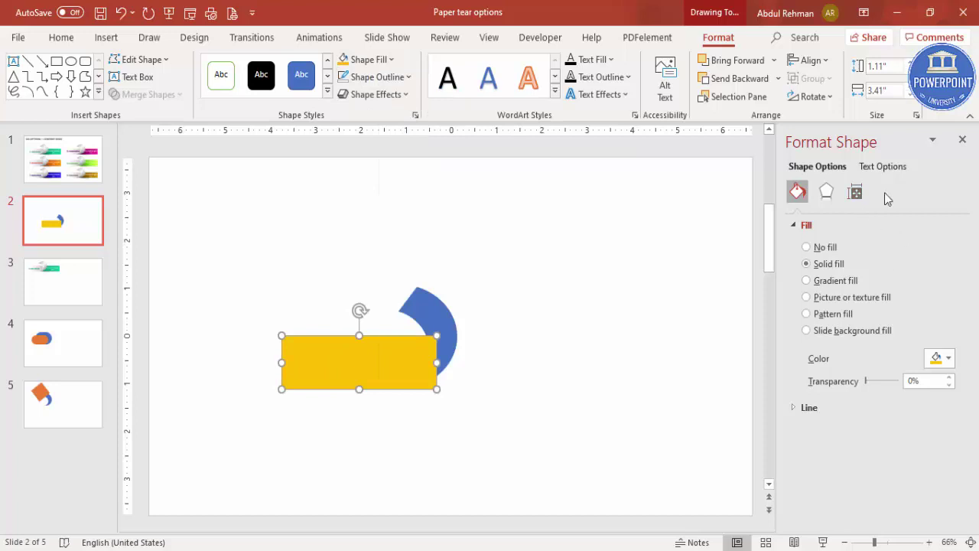
Send the gold rectangle to the back, behind the crescent
click(777, 78)
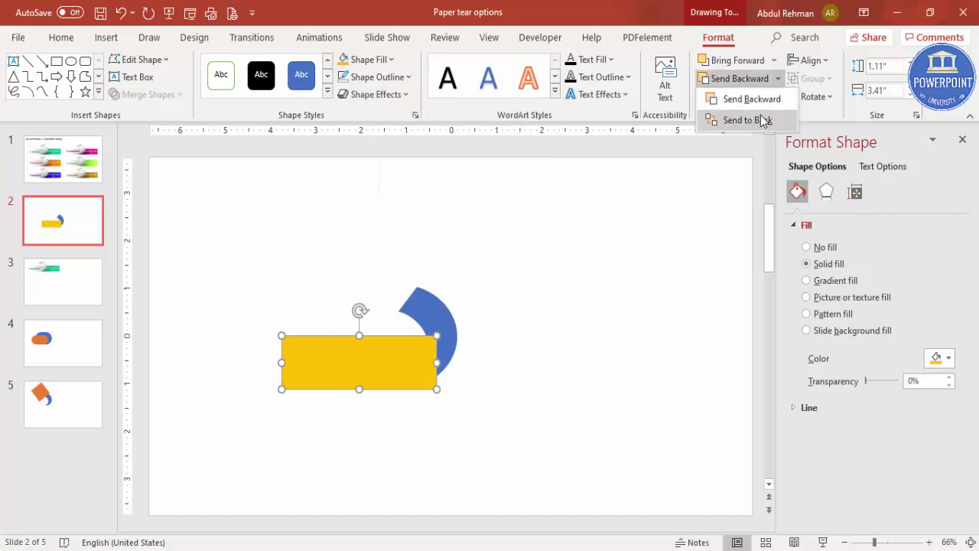
click(763, 120)
click(476, 363)
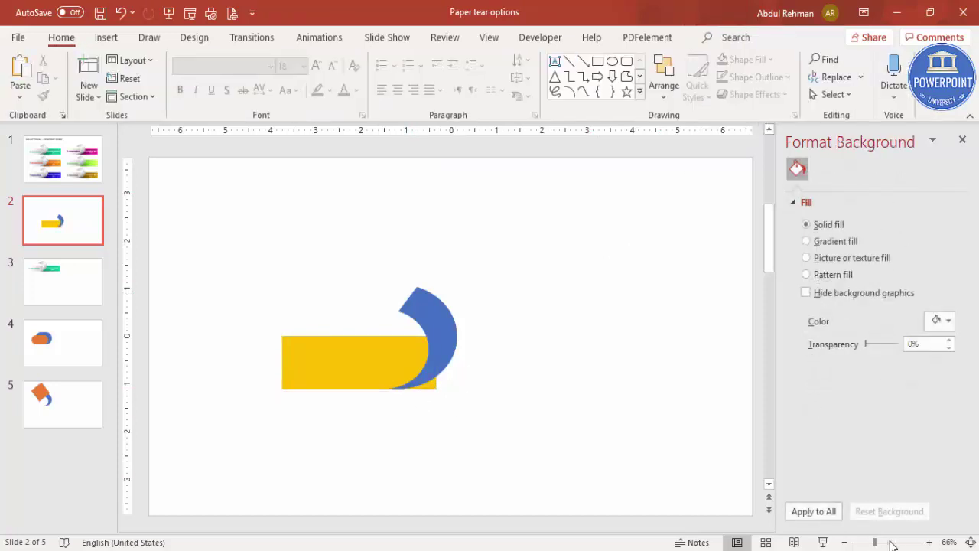
Zoom the slide to about 160% around the gold rectangle and the blue crescent
click(891, 543)
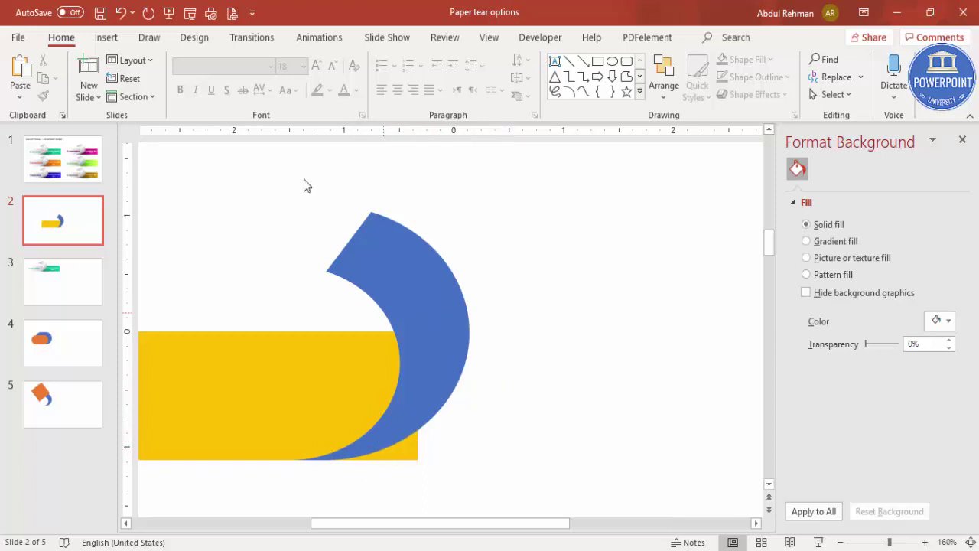
click(107, 38)
click(231, 98)
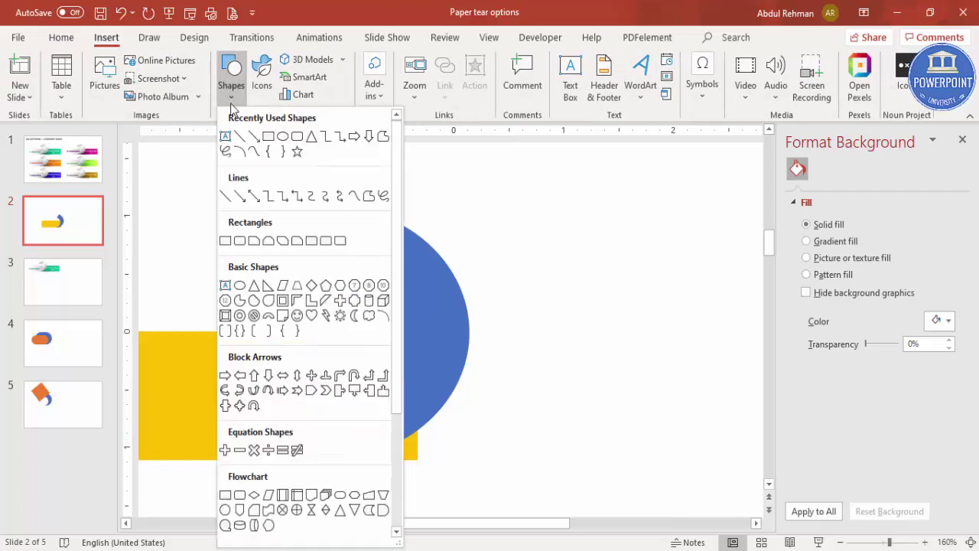
Draw a freeform shape tracing the crescent's curve over the gold rectangle's protruding corner
click(225, 241)
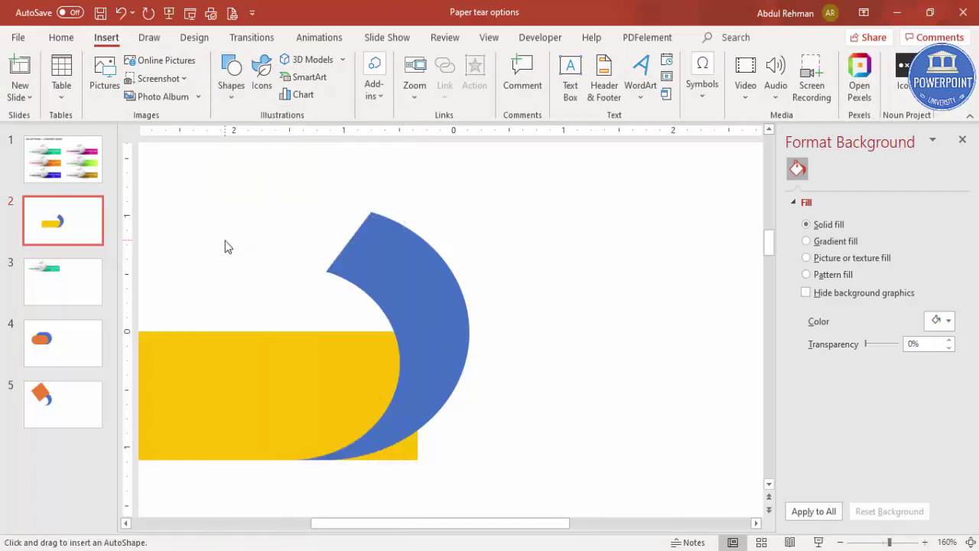
click(234, 96)
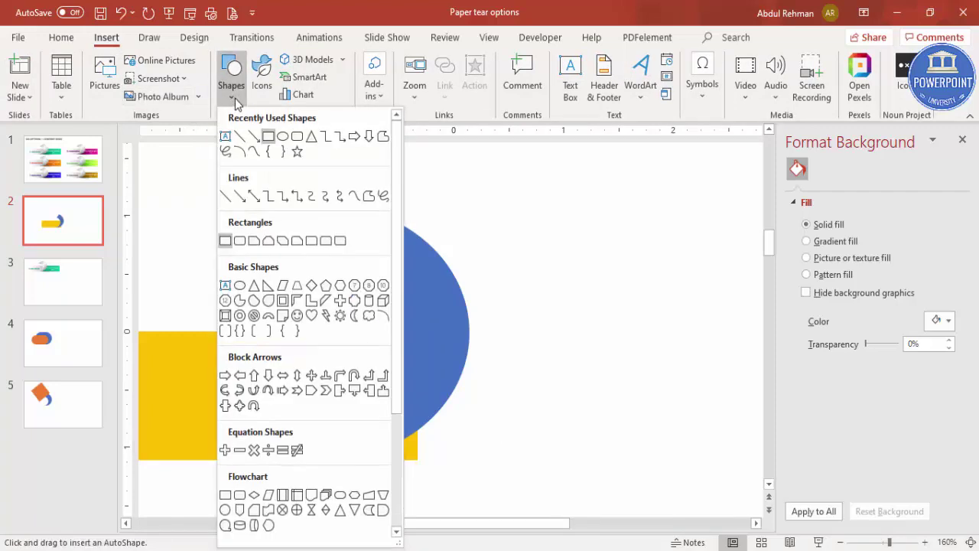
click(369, 197)
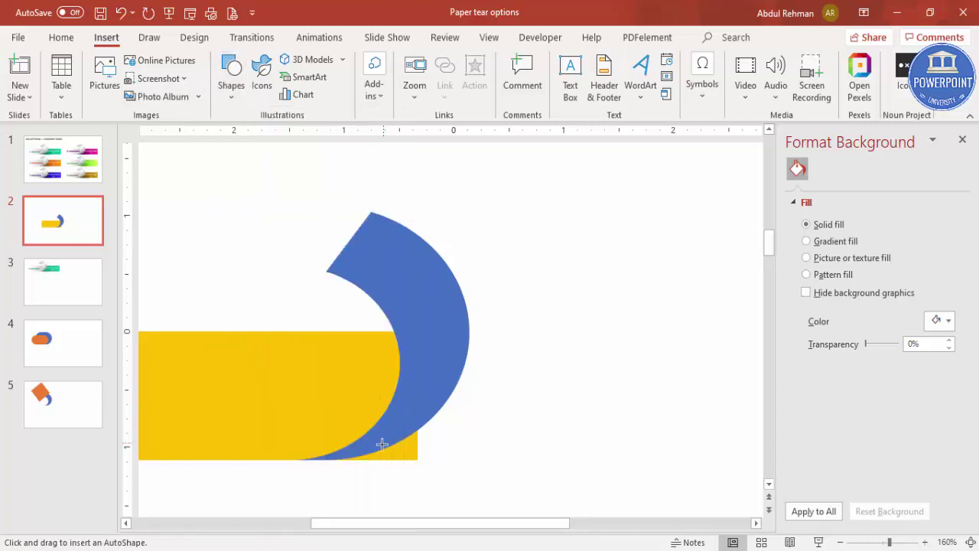
click(300, 466)
click(348, 452)
mouse_move(459, 352)
mouse_down()
mouse_move(468, 419)
mouse_move(439, 472)
mouse_move(332, 479)
mouse_move(301, 467)
mouse_up()
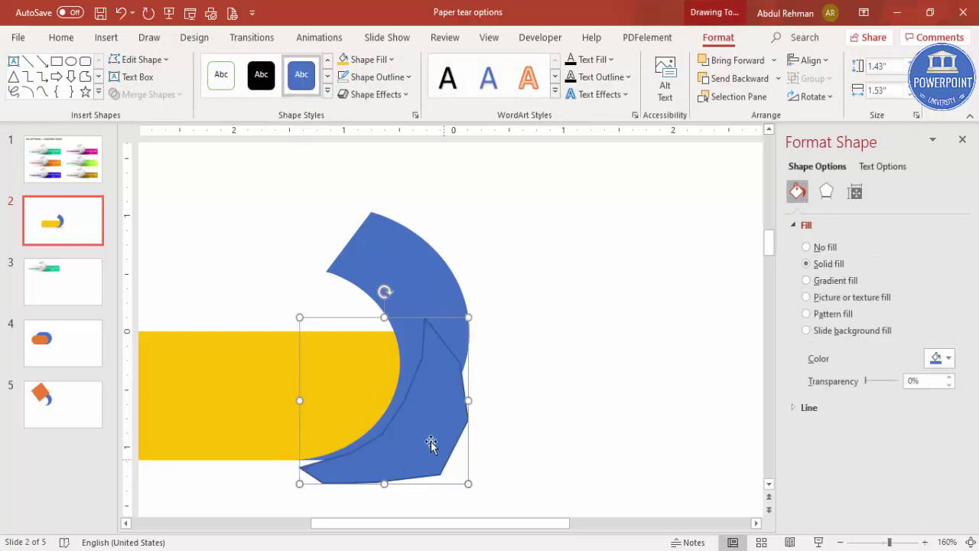
Subtract the freeform from the gold rectangle, then fit the whole slide to the window
click(257, 370)
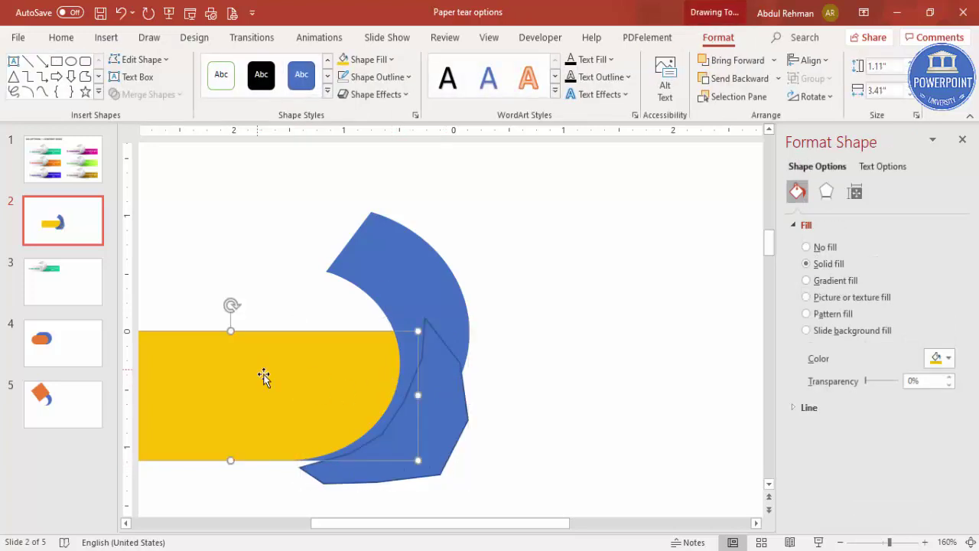
shift+click(455, 422)
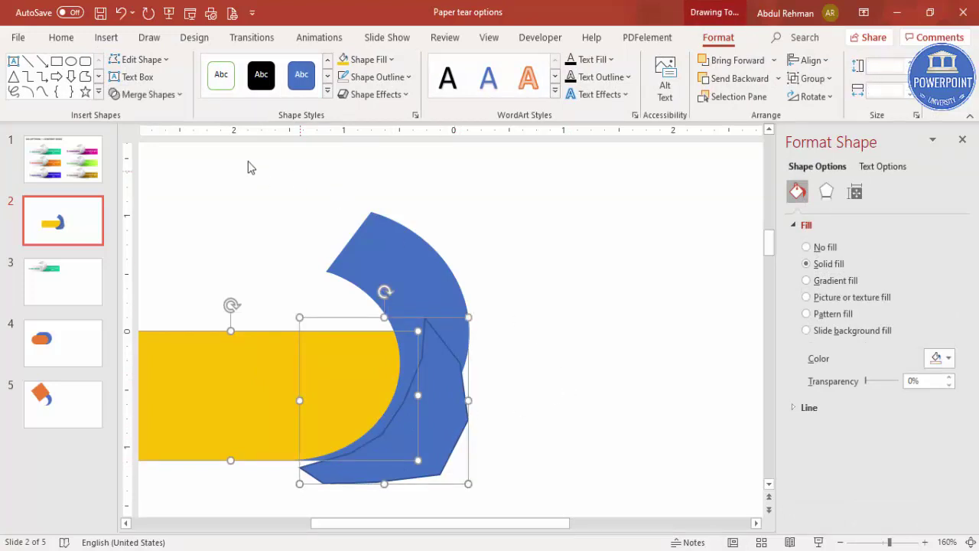
click(173, 96)
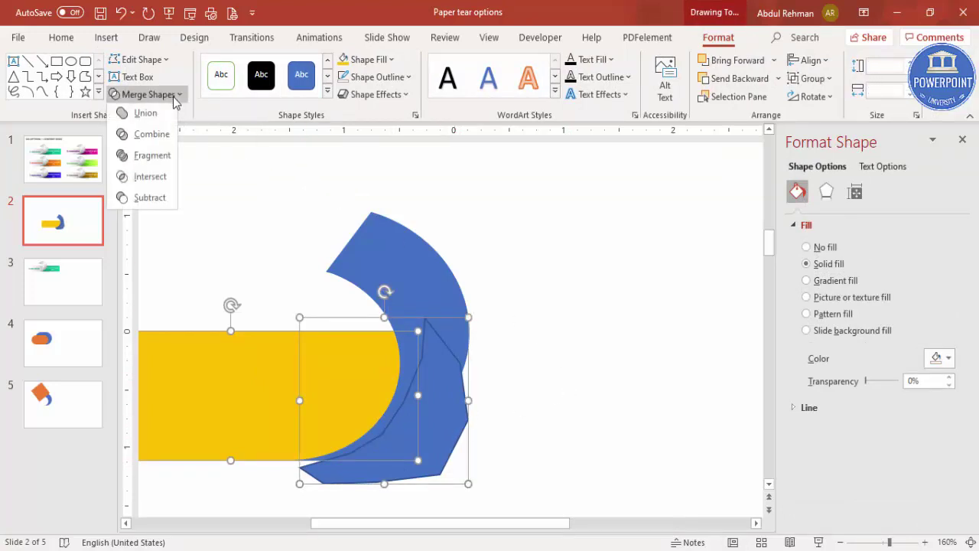
click(164, 201)
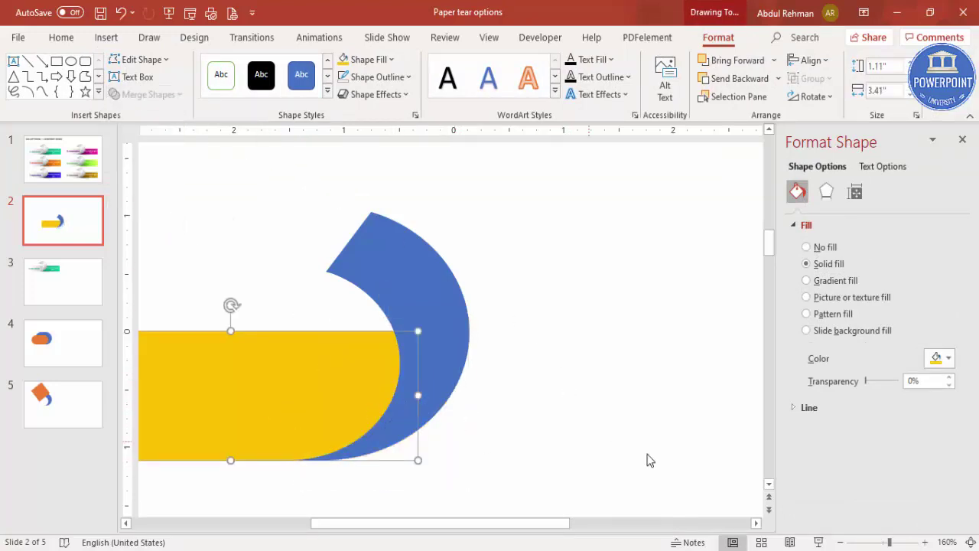
click(970, 542)
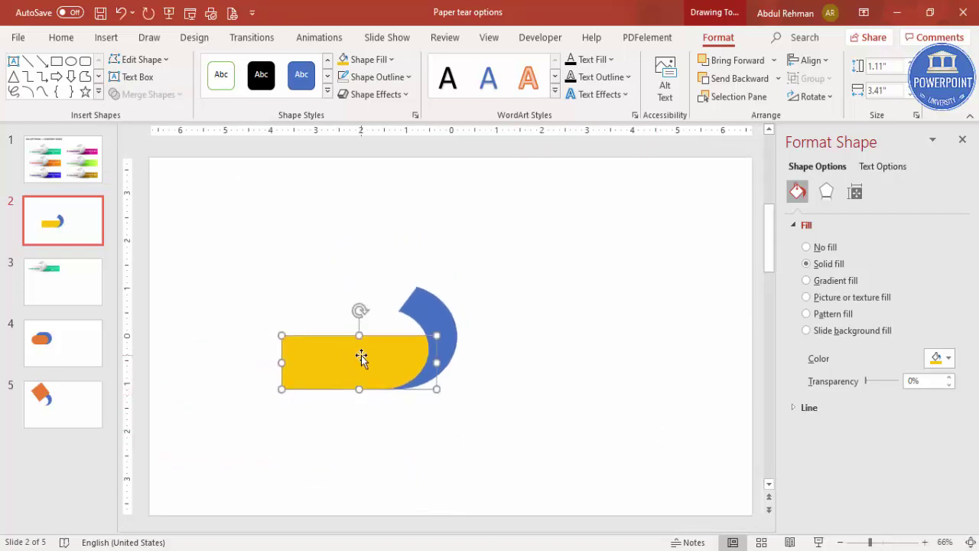
Duplicate the gold shape, change the copy to a rectangle, and fill it dark navy
ctrl+drag(361, 358, 529, 381)
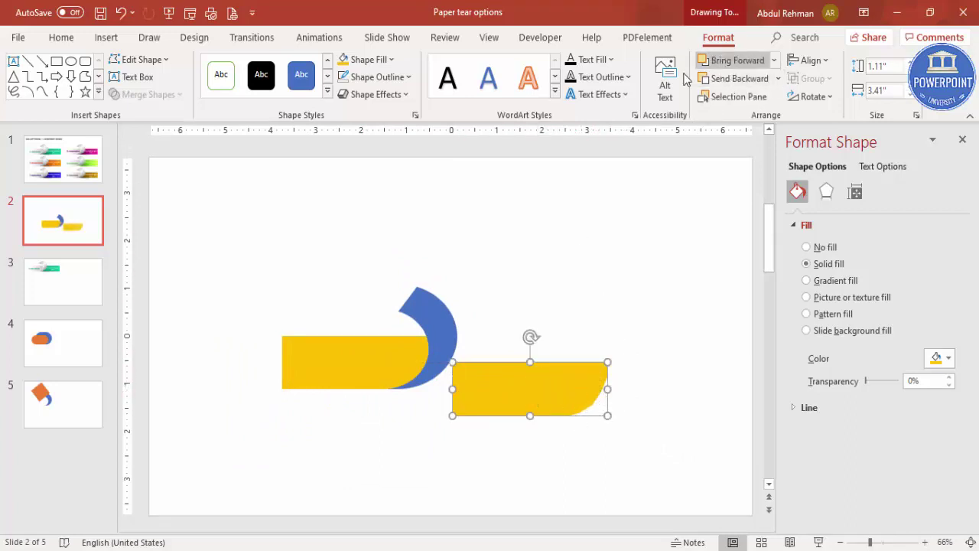
click(158, 65)
mouse_move(157, 81)
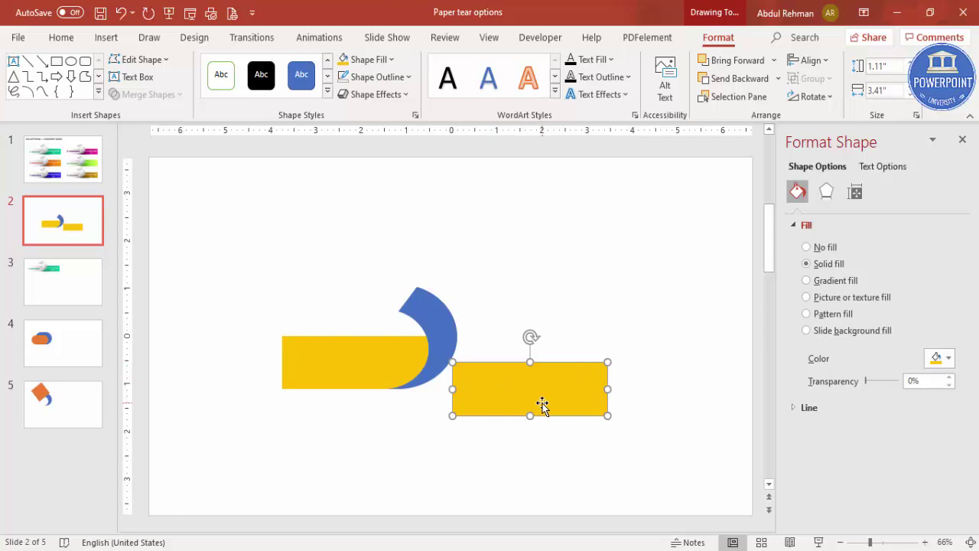
click(359, 60)
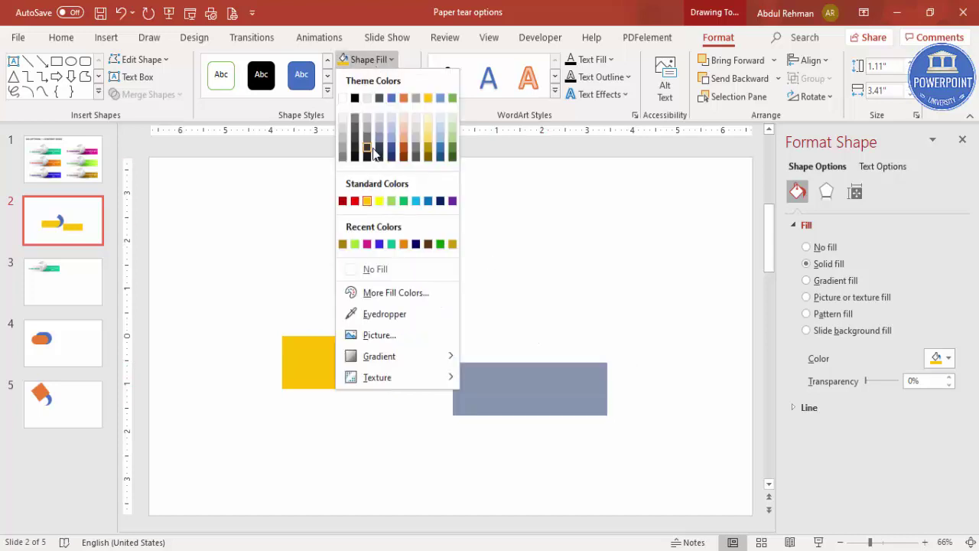
click(380, 150)
Move the navy rectangle to the crescent's right and send it to the back
drag(549, 395, 486, 367)
click(777, 78)
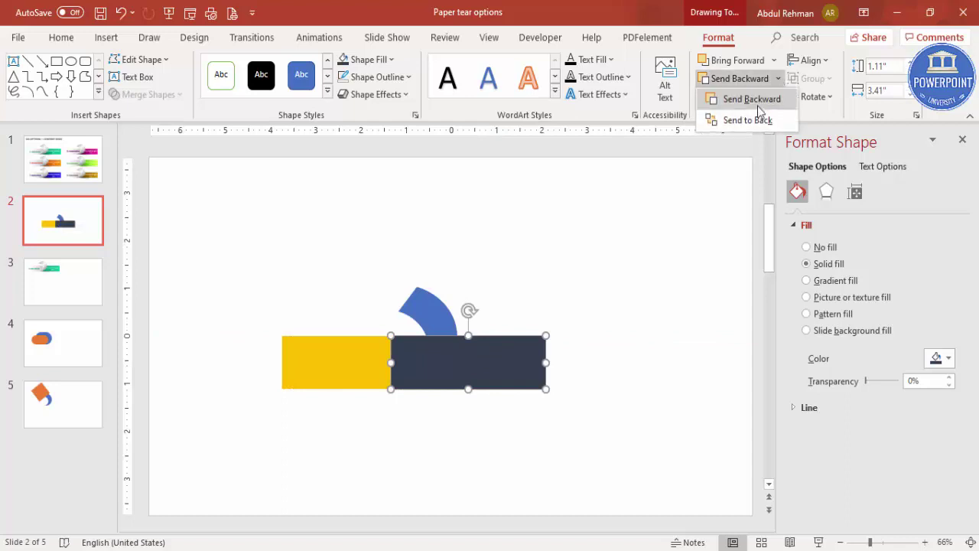
click(754, 120)
click(650, 314)
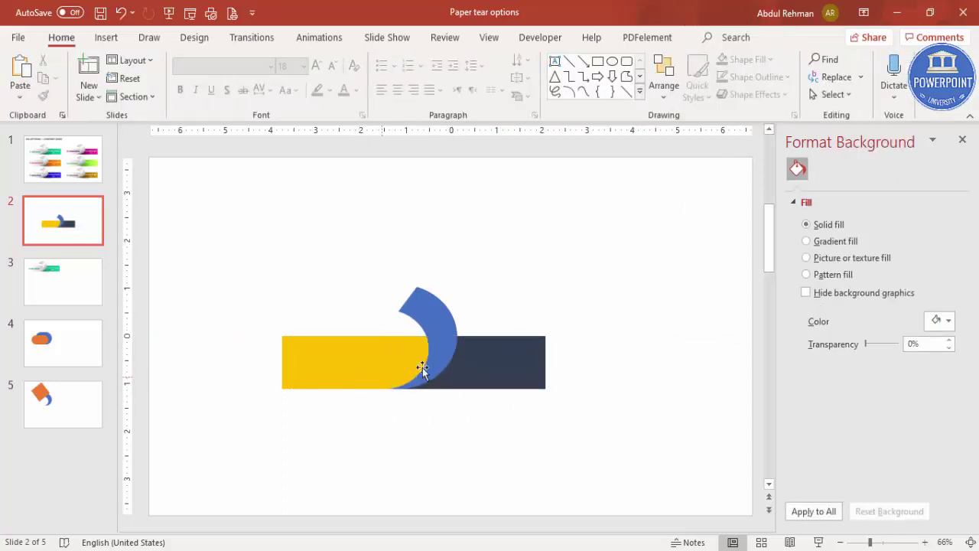
Give the crescent a gradient fill, move the second stop to about 49%, and make the first stop dark grey
click(429, 319)
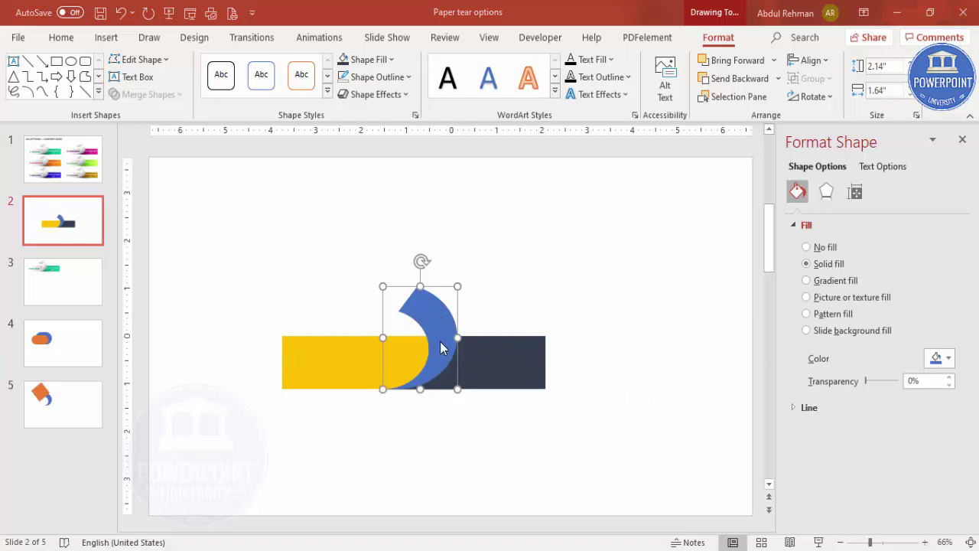
click(807, 281)
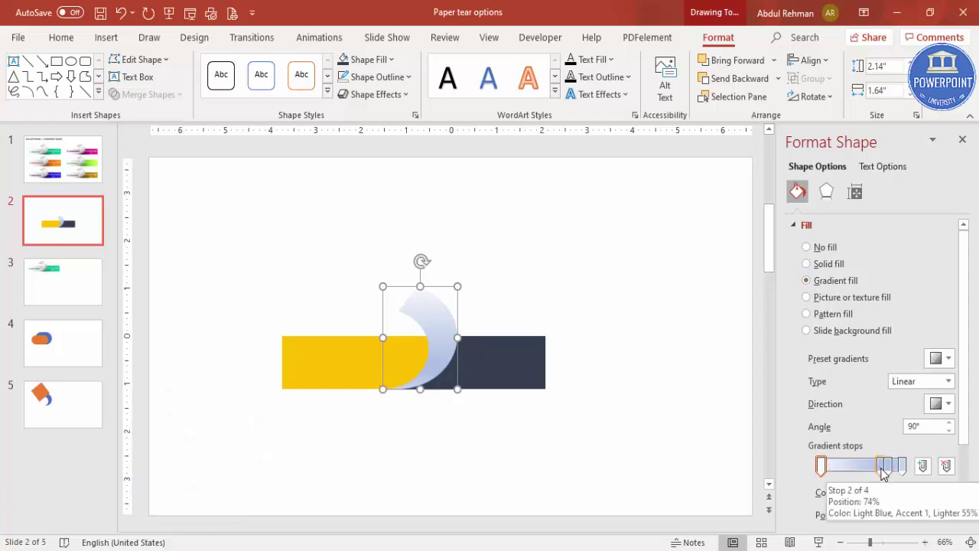
drag(881, 468, 859, 468)
click(822, 467)
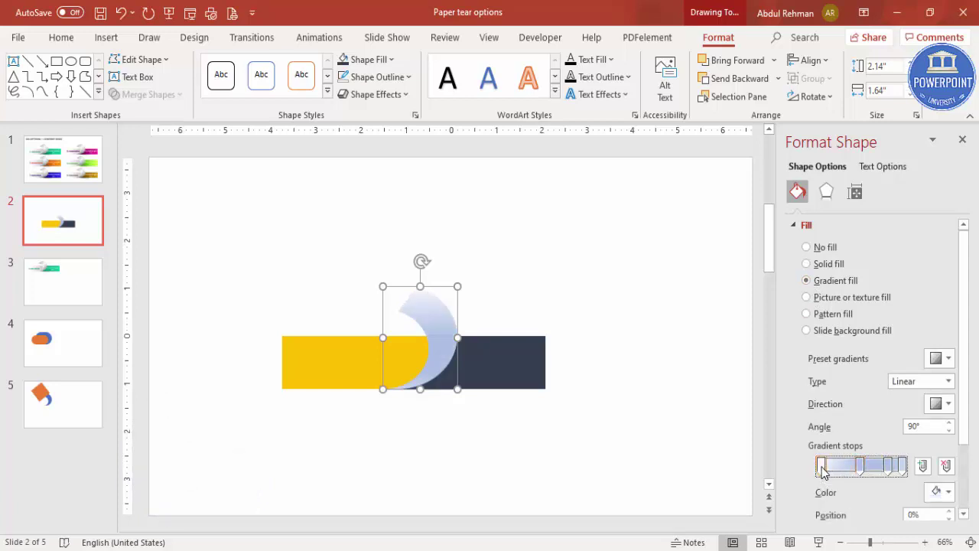
click(946, 492)
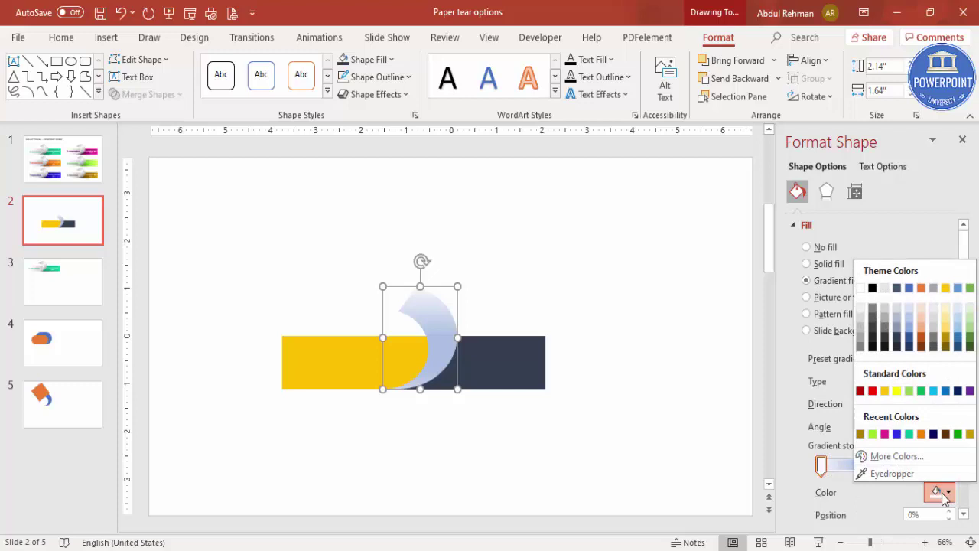
click(896, 458)
click(400, 151)
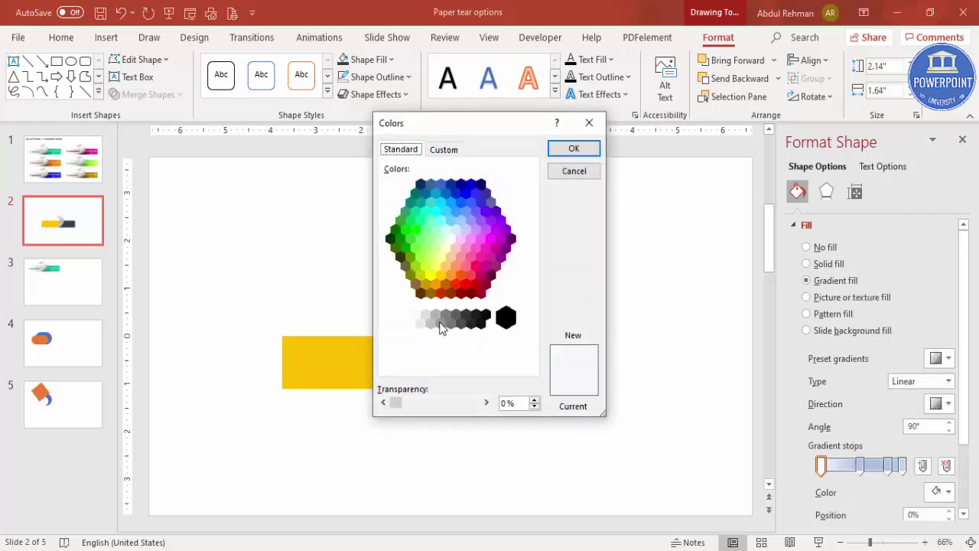
click(581, 173)
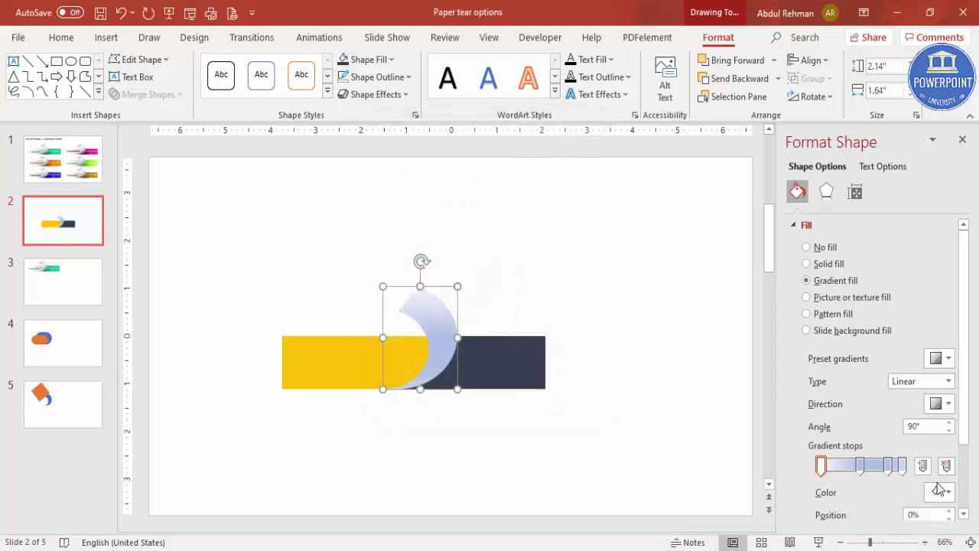
click(947, 492)
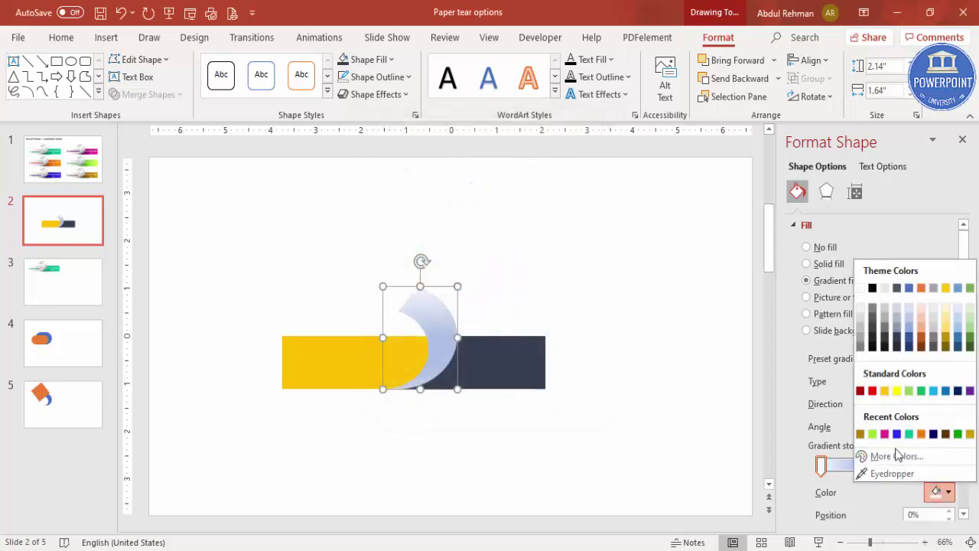
click(860, 348)
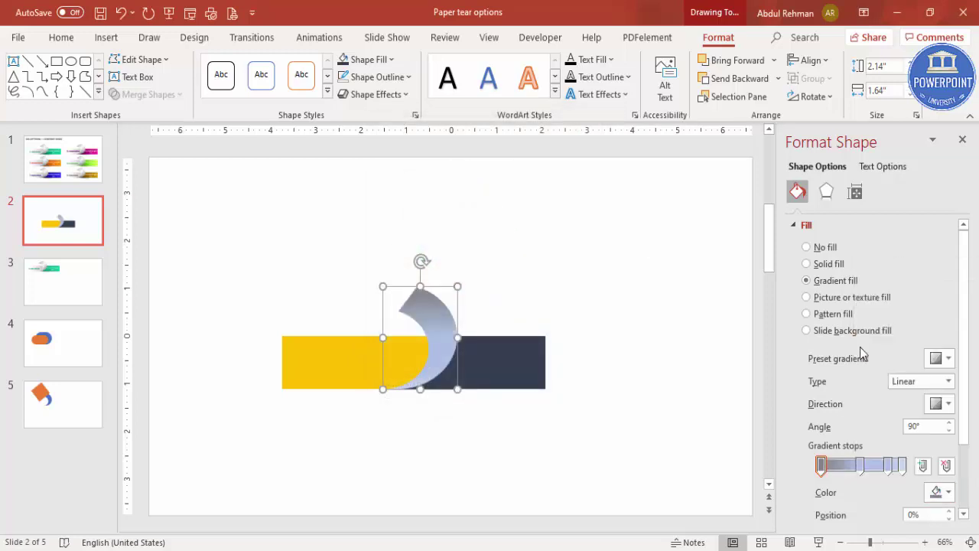
Colour the middle gradient stop near-white and the 84% stop grey
click(861, 465)
click(940, 492)
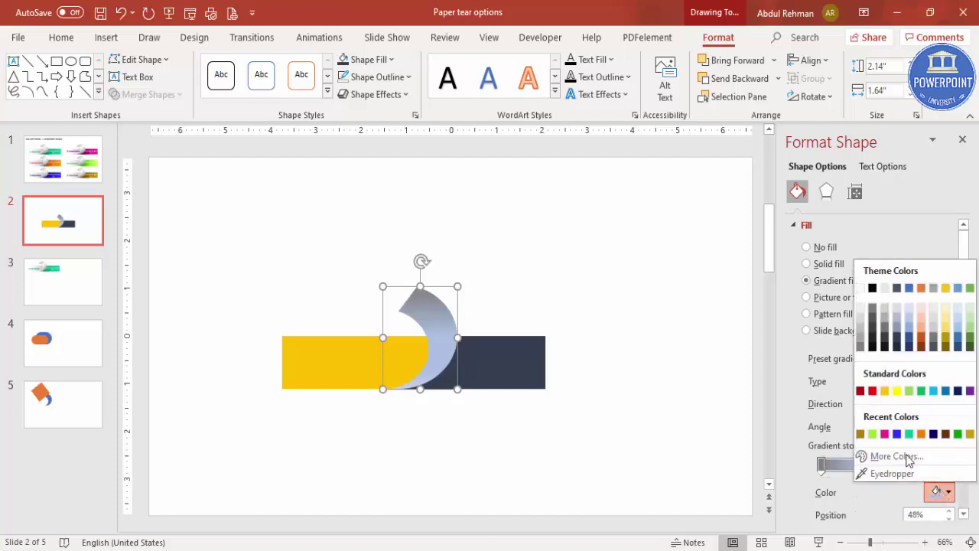
click(860, 309)
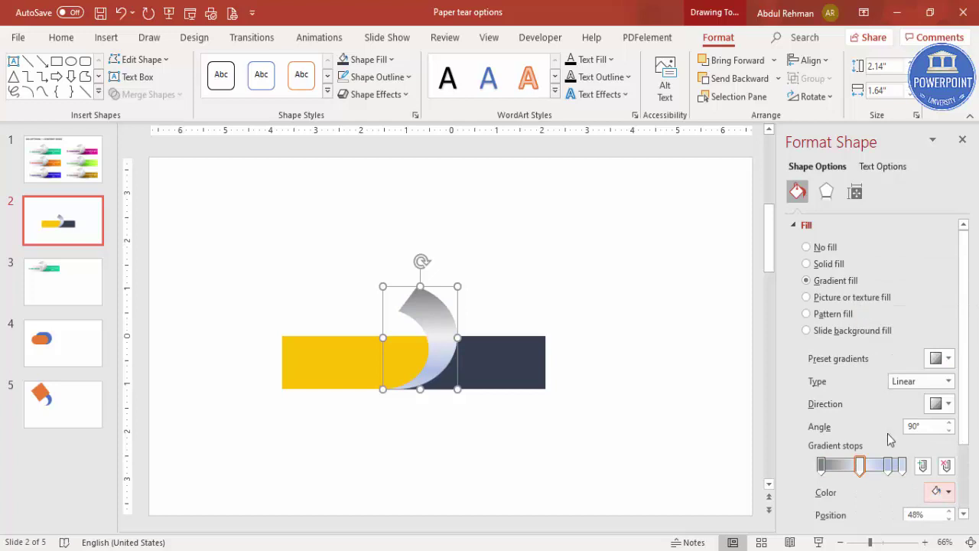
click(888, 465)
click(941, 492)
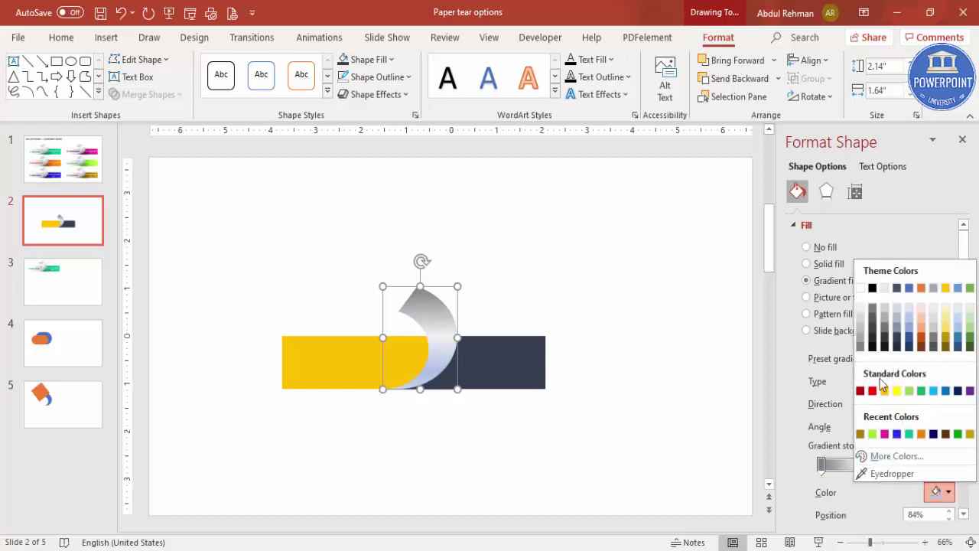
click(872, 310)
Delete the 100% gradient stop and move the right stop to 88%
click(903, 465)
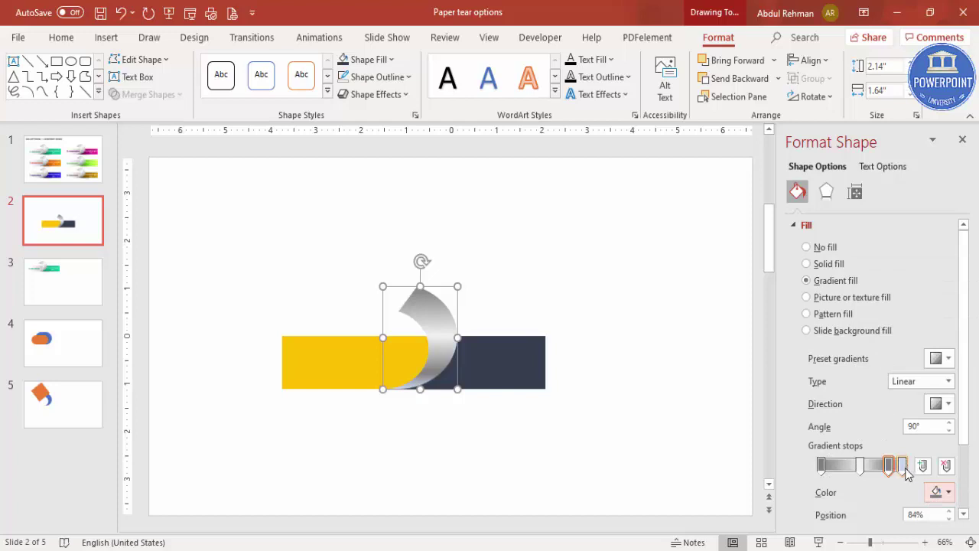
click(946, 466)
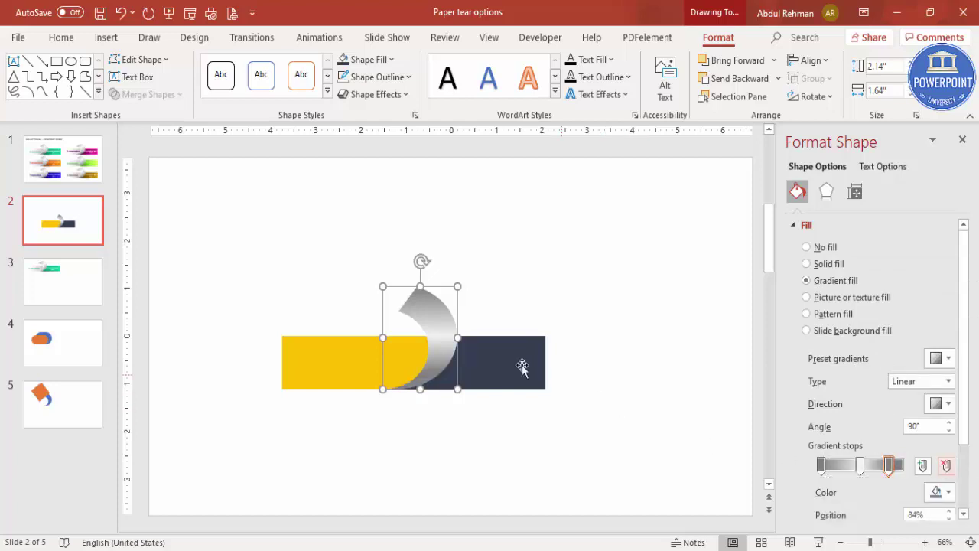
click(859, 465)
drag(887, 465, 893, 469)
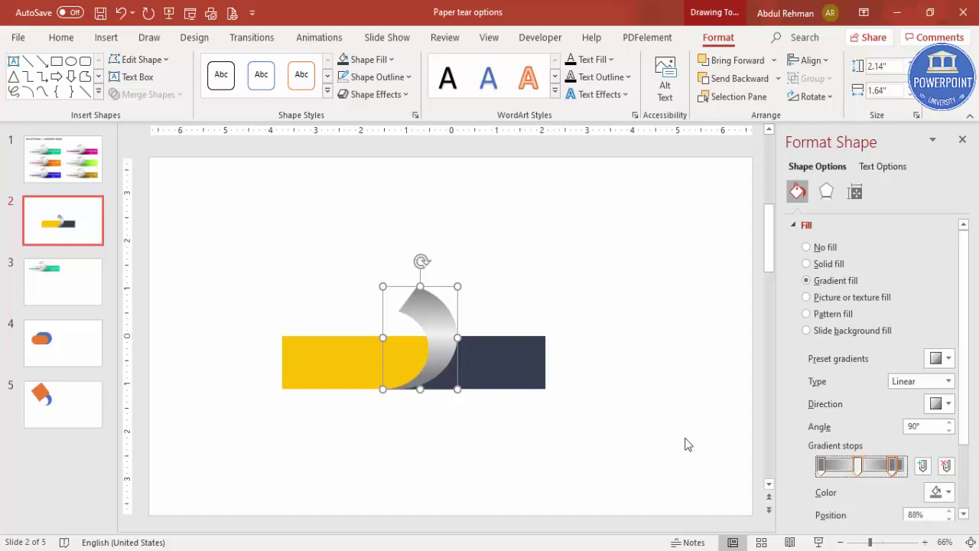
click(656, 443)
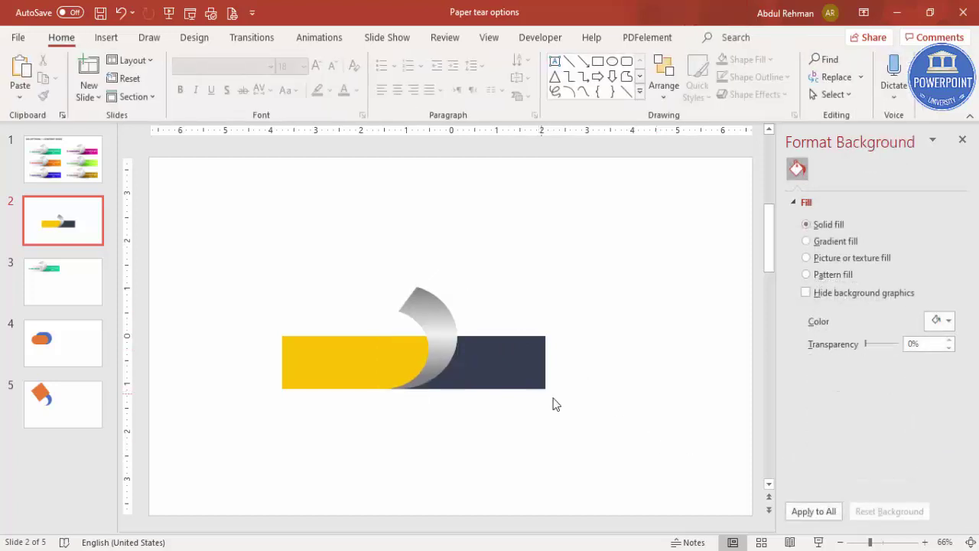
Draw a right triangle below where the yellow and navy bars meet
click(107, 38)
click(233, 92)
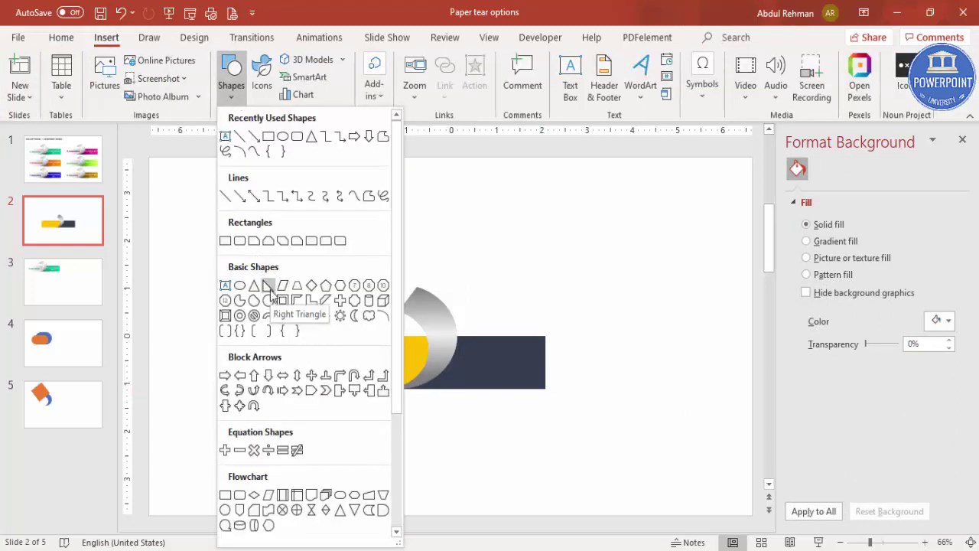
click(268, 287)
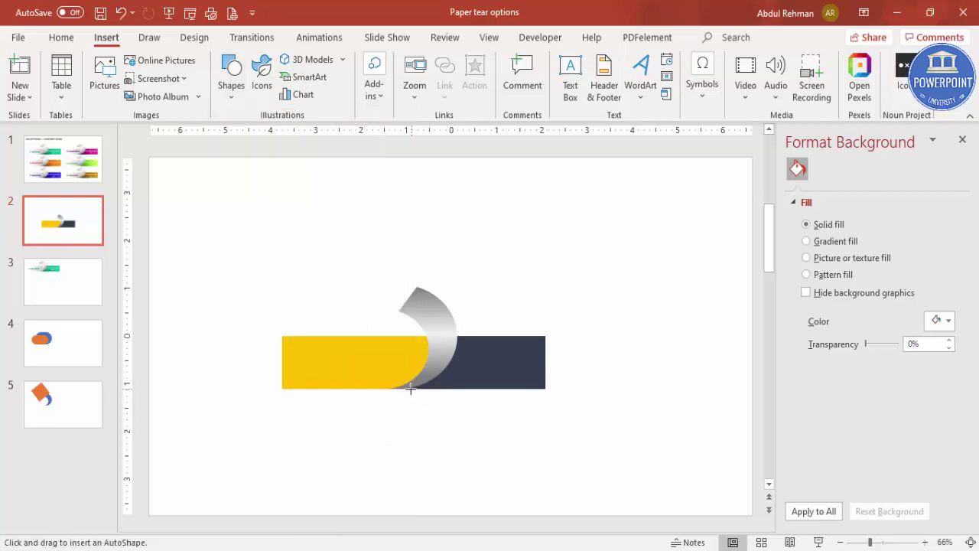
drag(452, 398, 498, 408)
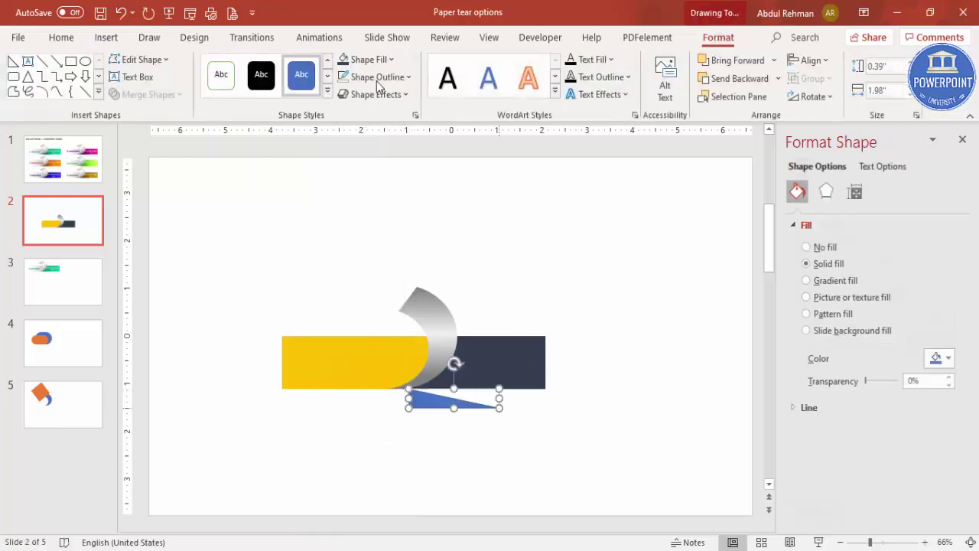
Remove the triangle's outline and flip it vertically
click(375, 77)
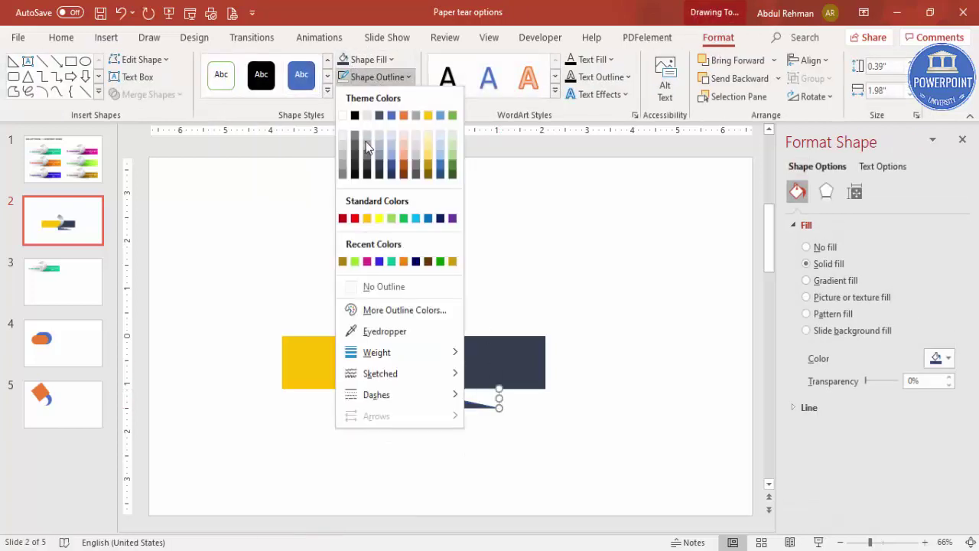
click(383, 287)
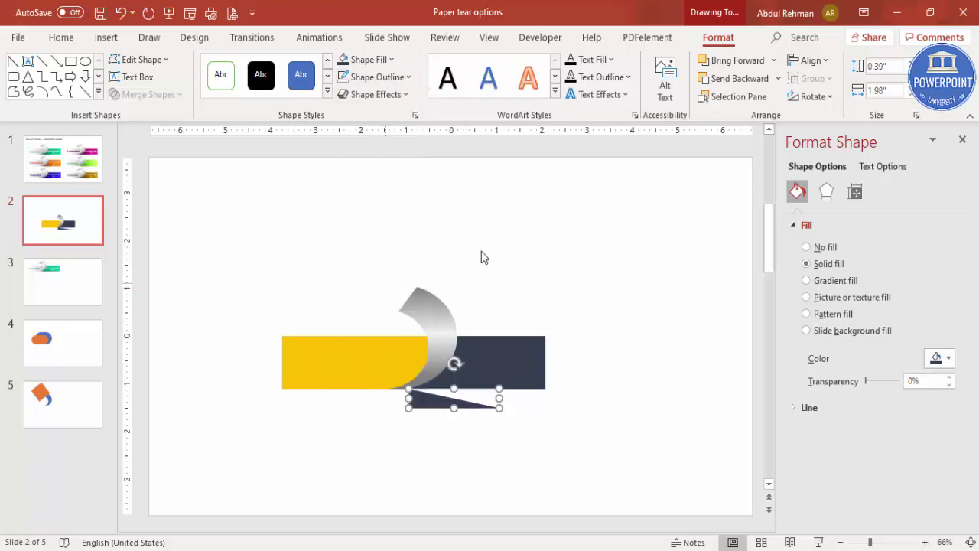
click(812, 96)
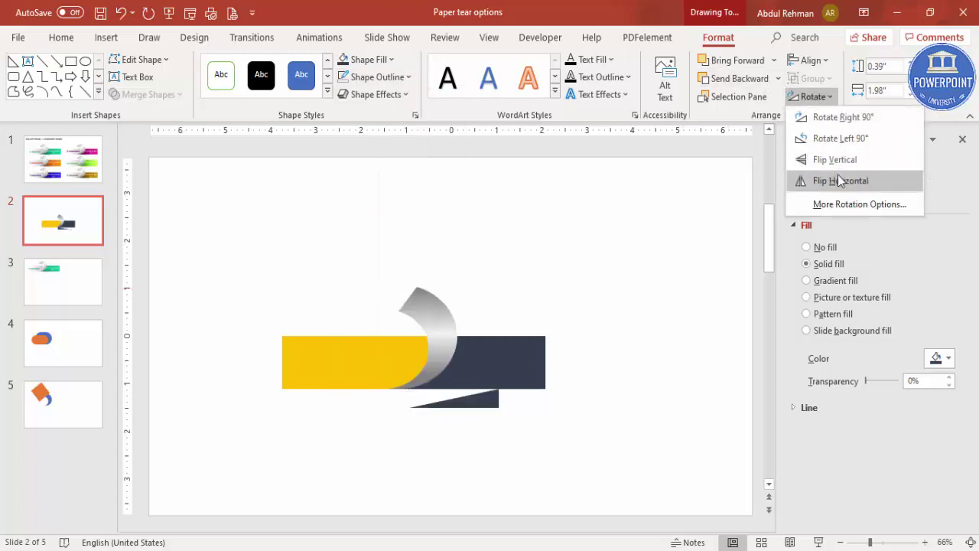
click(837, 164)
click(829, 98)
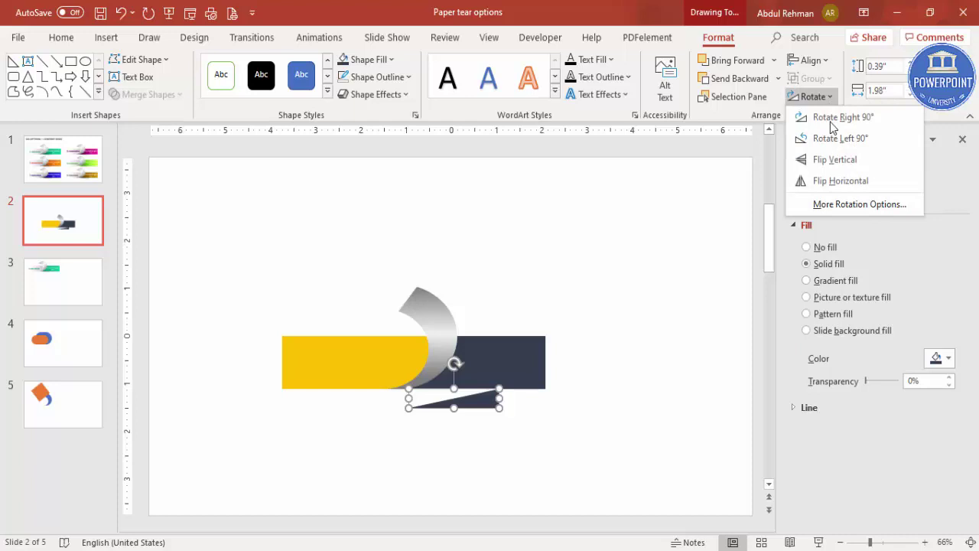
click(843, 162)
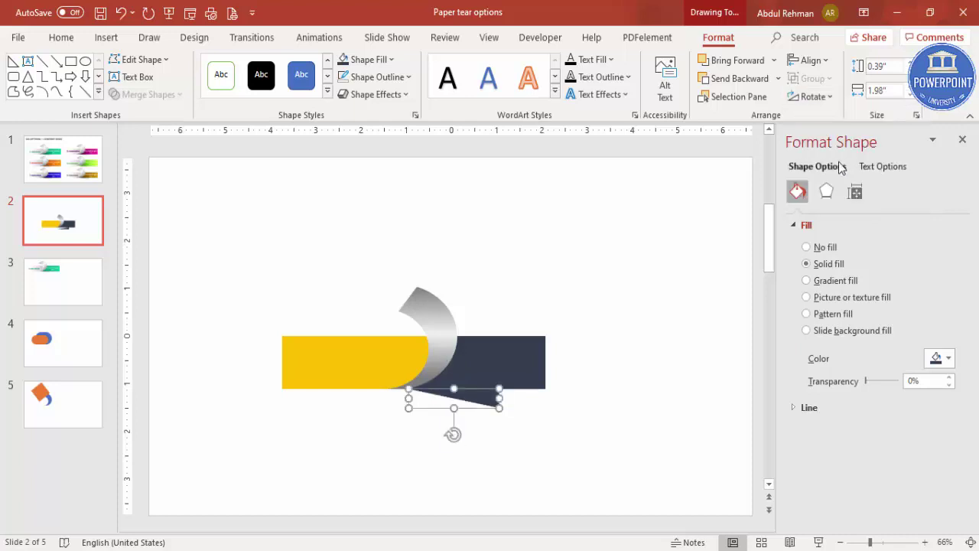
click(364, 60)
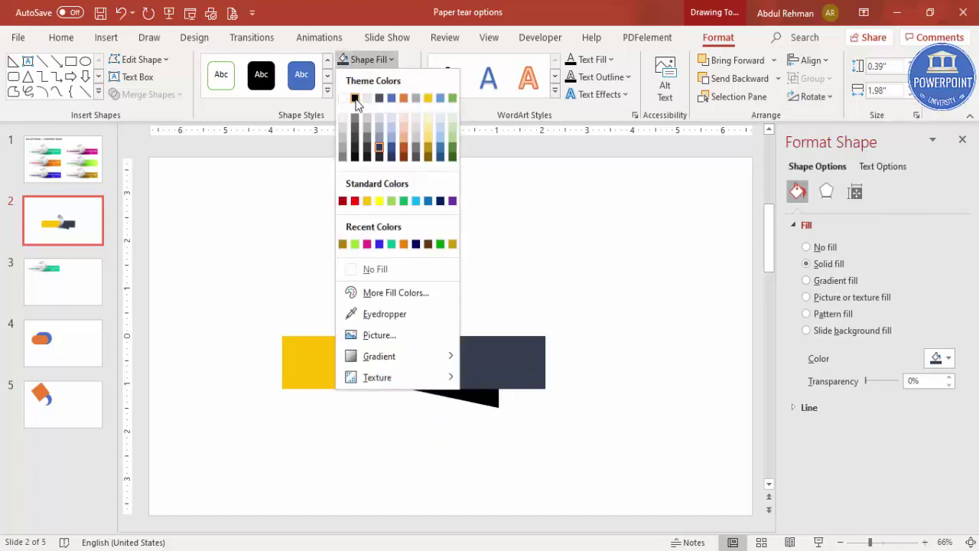
Fill the triangle black at 52% transparency with 4 pt soft edges
click(355, 100)
drag(866, 380, 884, 384)
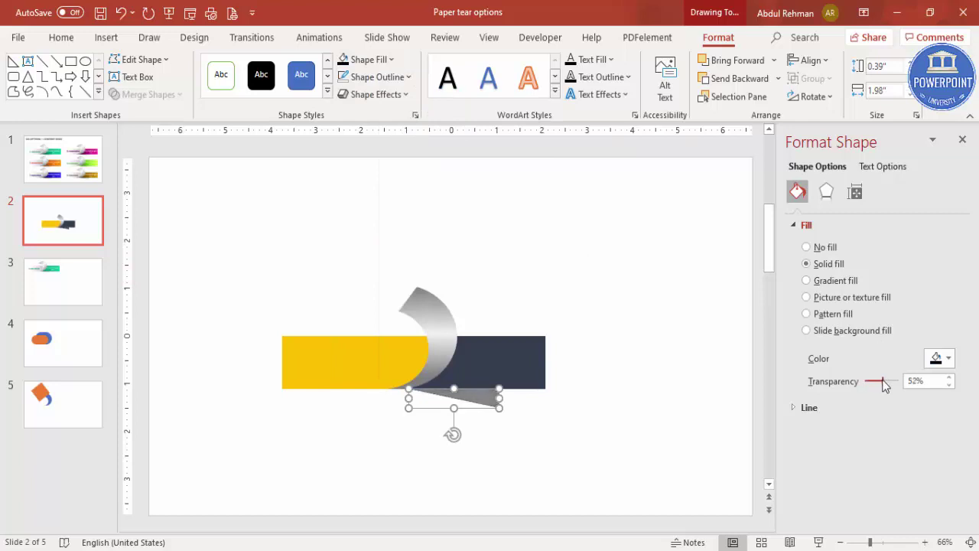
click(827, 192)
click(836, 286)
click(947, 324)
click(947, 324)
click(947, 323)
click(948, 323)
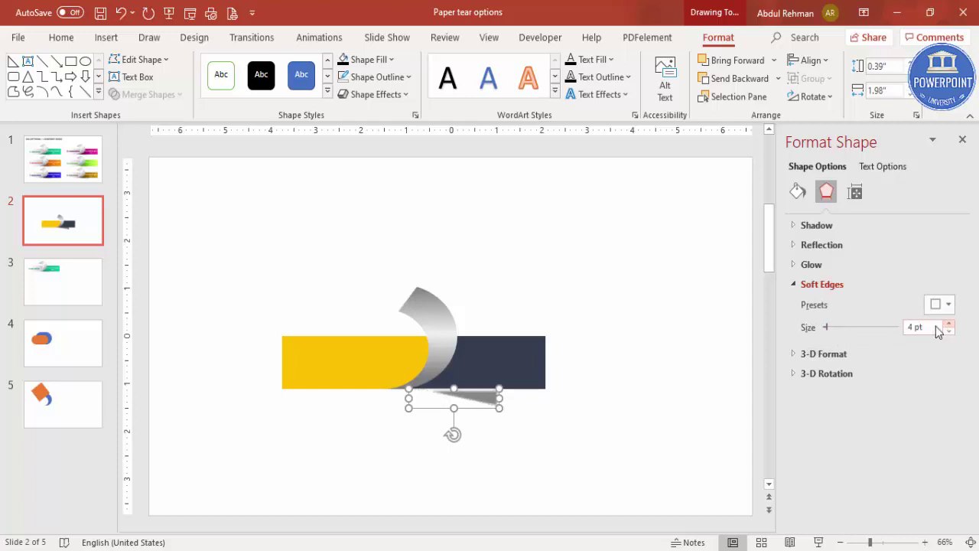
Enlarge the triangle and tuck it under the curl, nudging it up slightly
drag(408, 408, 386, 416)
drag(465, 398, 461, 394)
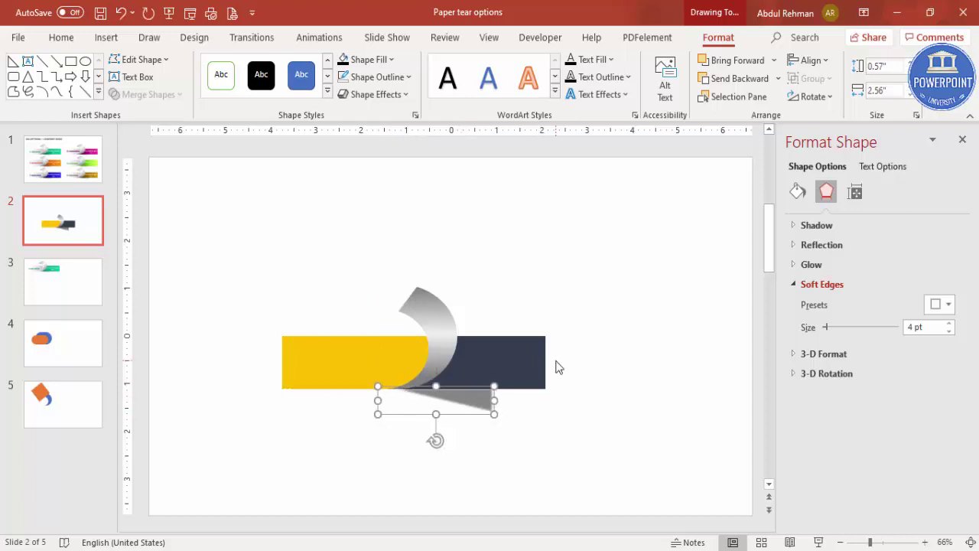
key(ctrl+Up)
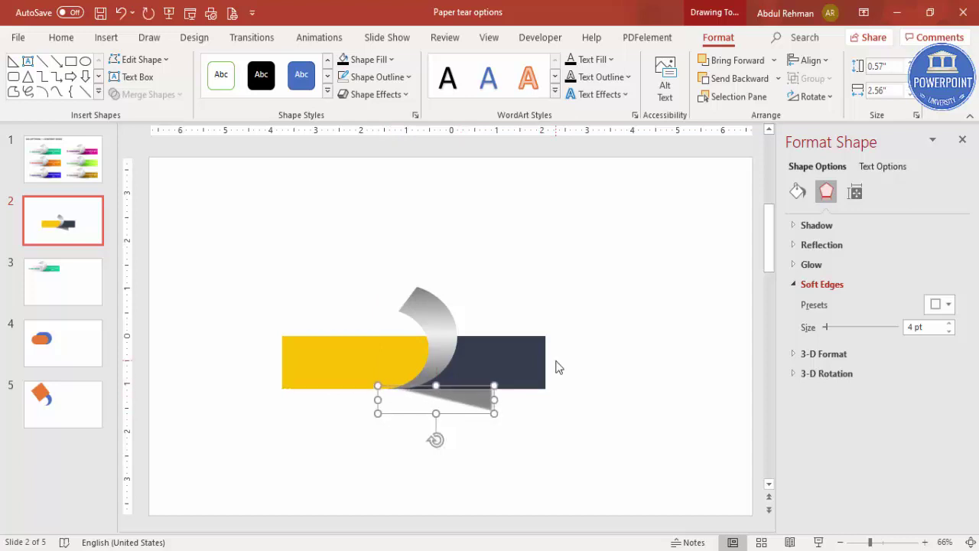
click(502, 347)
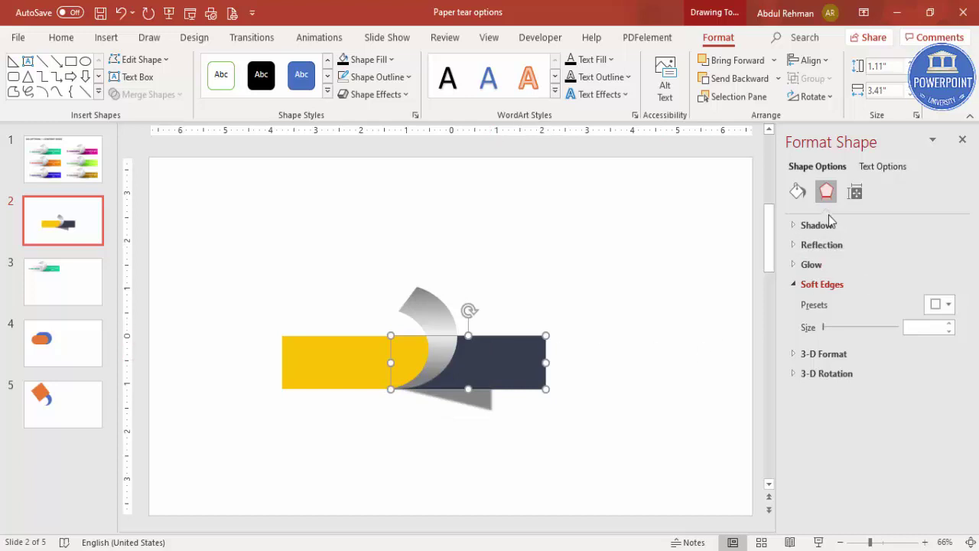
Apply the Inside Top Right inner shadow preset to the navy bar
click(826, 223)
click(948, 245)
drag(970, 304, 972, 382)
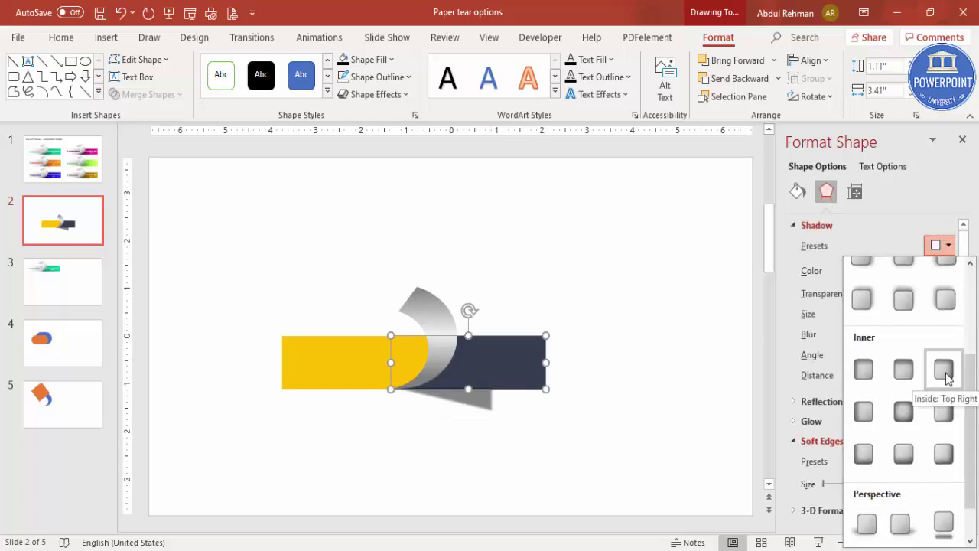
click(945, 370)
click(639, 379)
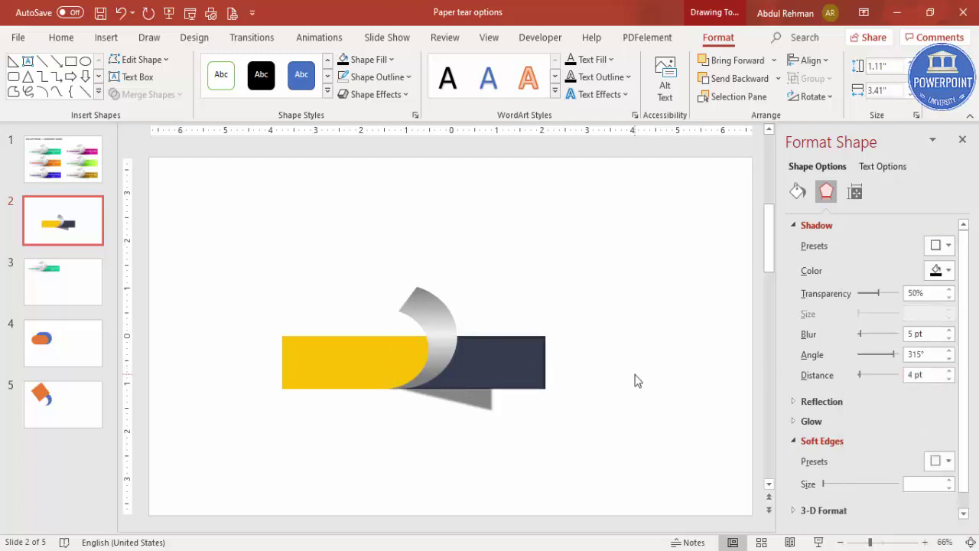
click(308, 357)
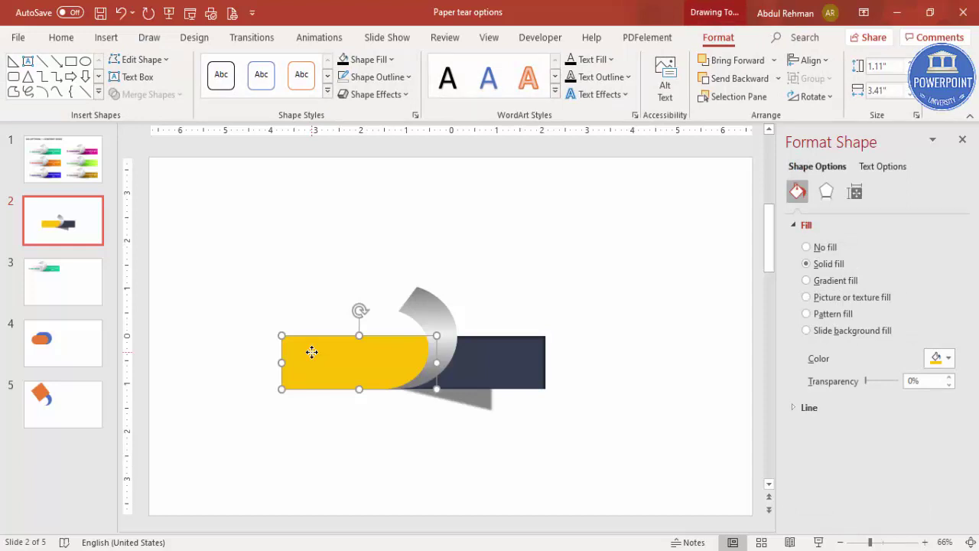
Give the yellow bar a left-to-right gradient, dropping the 0% stop and moving the right stop to 96%
click(833, 280)
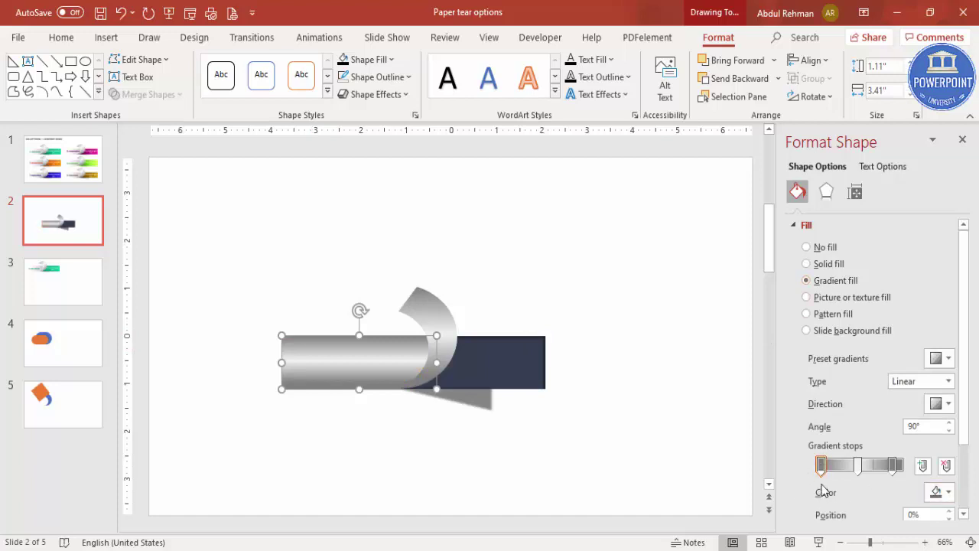
click(821, 467)
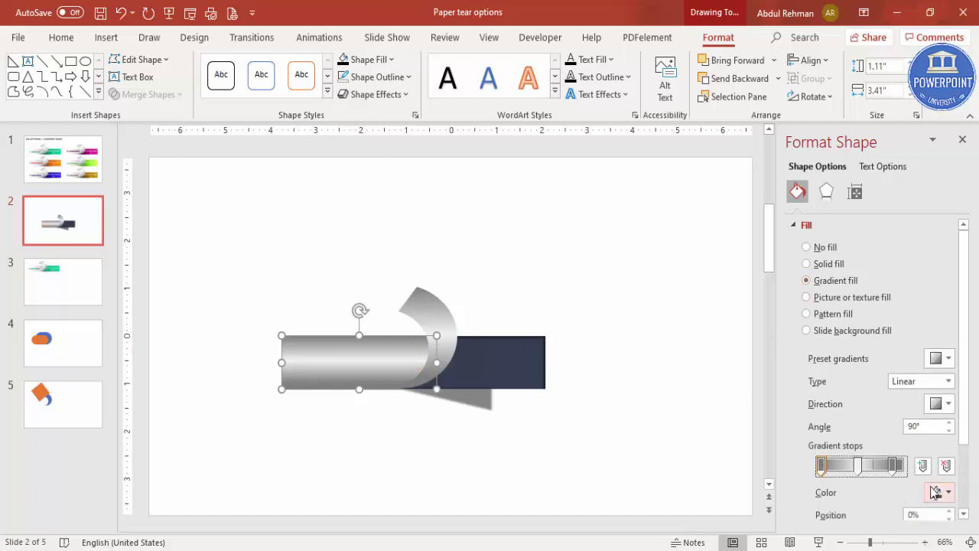
click(943, 405)
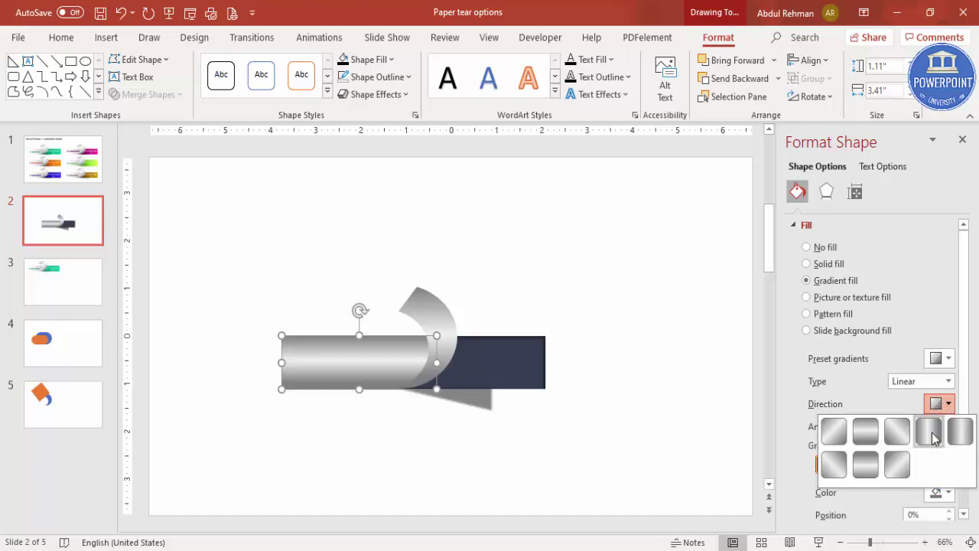
click(930, 431)
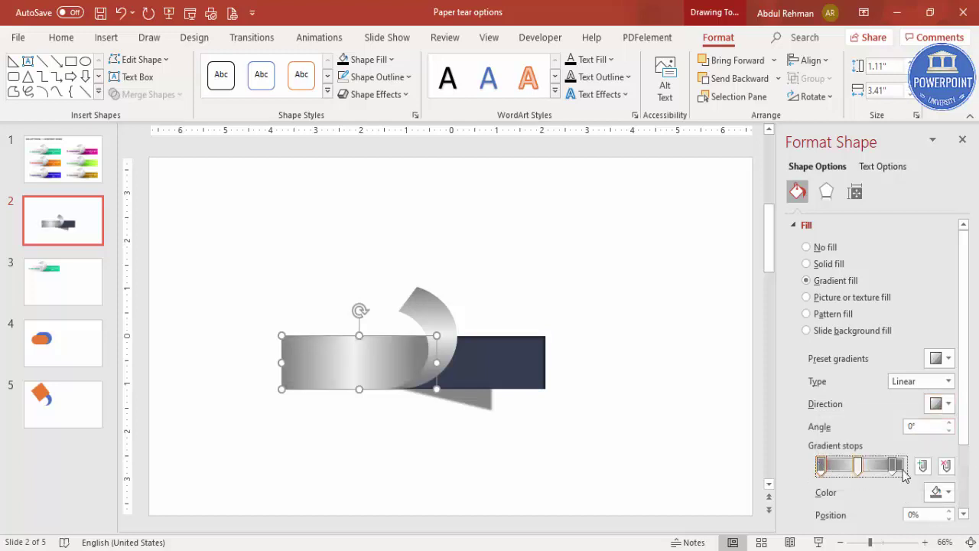
click(946, 466)
drag(854, 466, 804, 467)
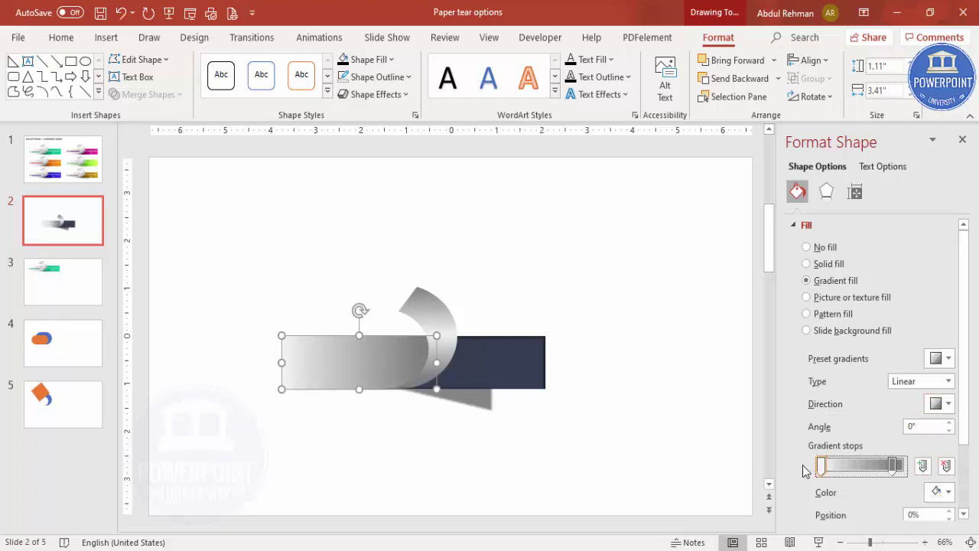
drag(896, 468, 901, 470)
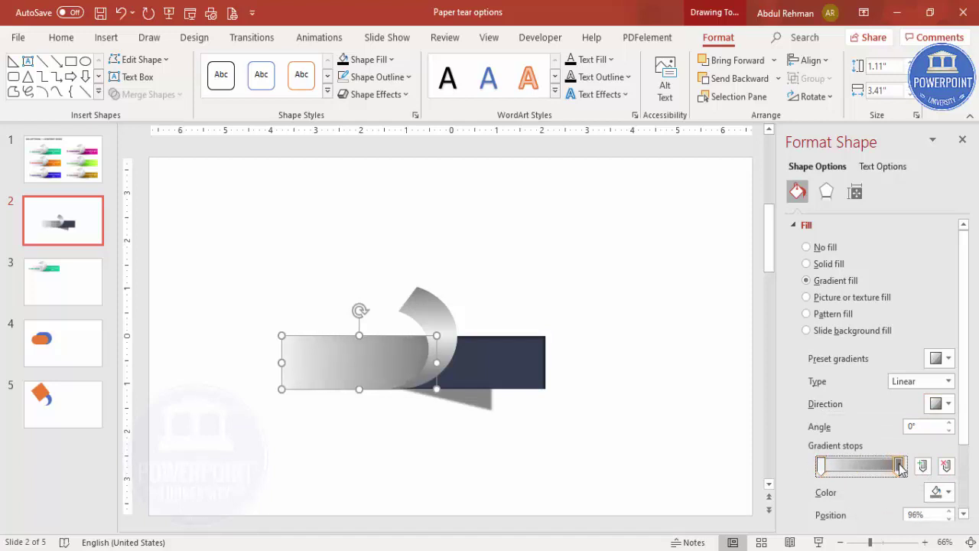
Make the left gradient stop about 24% transparent and move the right stop to 91%
scroll(973, 434, down, 1)
click(823, 425)
drag(876, 495, 881, 493)
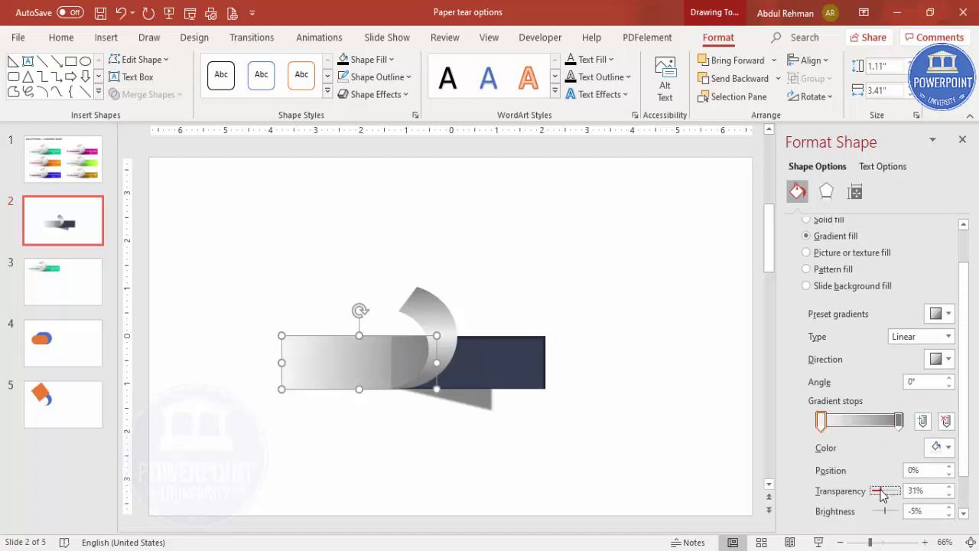
drag(878, 496, 875, 495)
drag(898, 420, 895, 420)
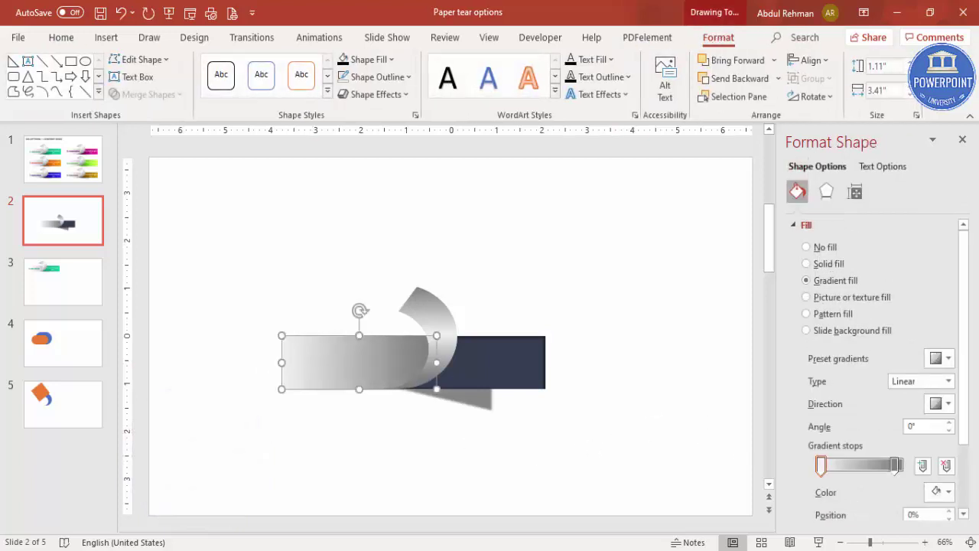
scroll(968, 400, down, 1)
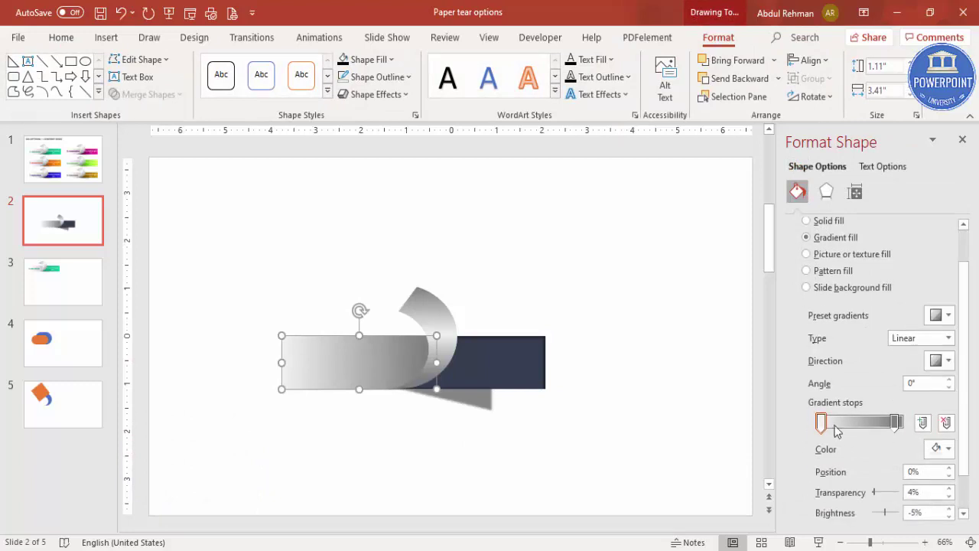
drag(822, 422, 830, 424)
Select all the banner pieces and group them with Ctrl+G
click(601, 280)
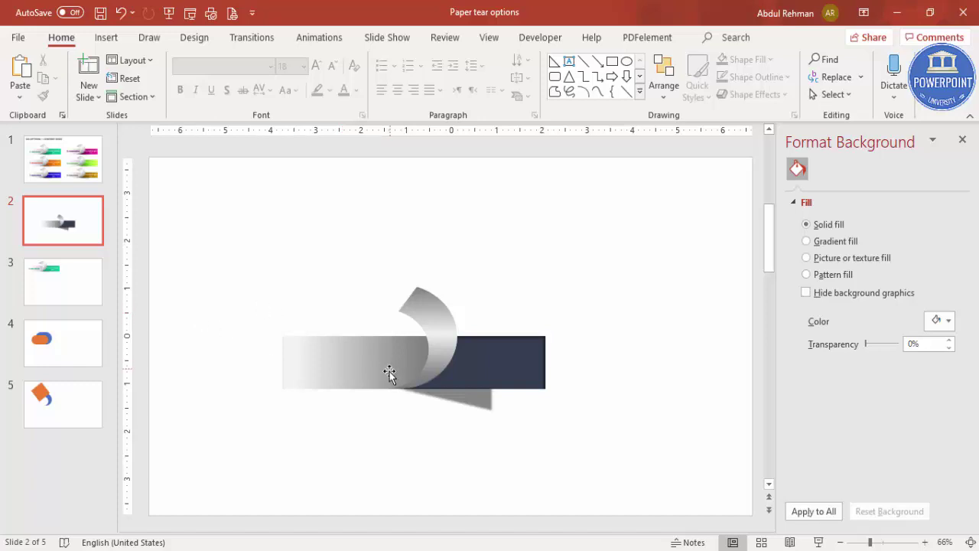
drag(216, 246, 608, 459)
key(ctrl+g)
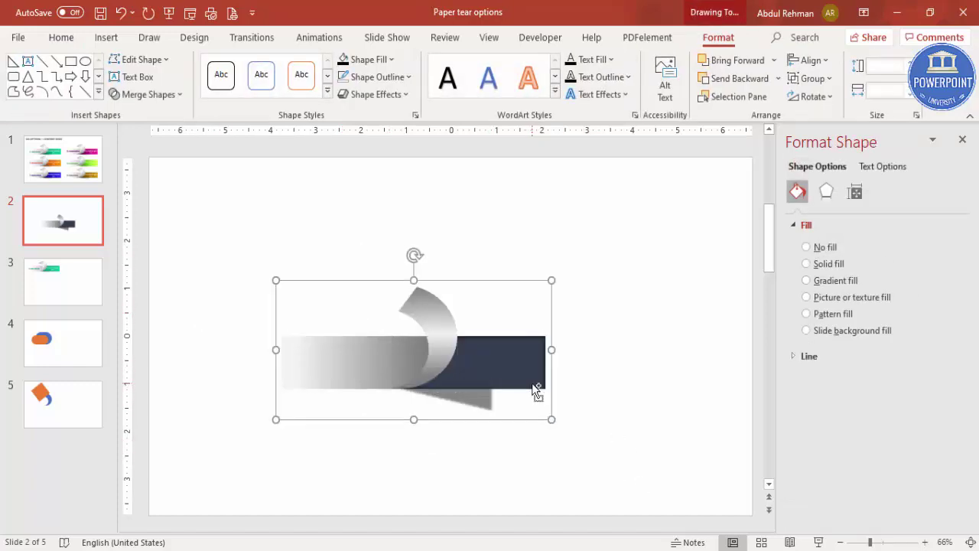
Move the banner to the upper left and place an 'Add your detail text here' text box on the navy bar
drag(524, 372, 428, 257)
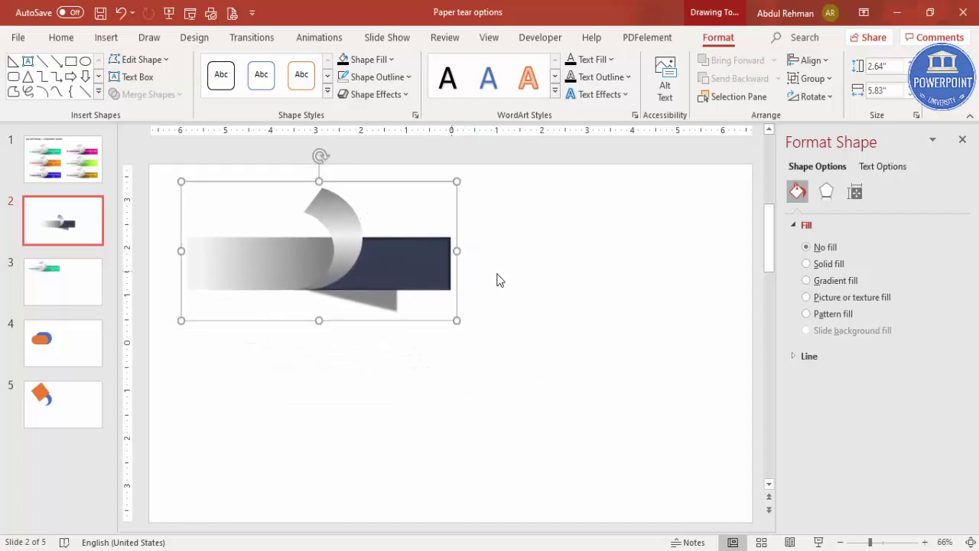
click(498, 277)
click(101, 40)
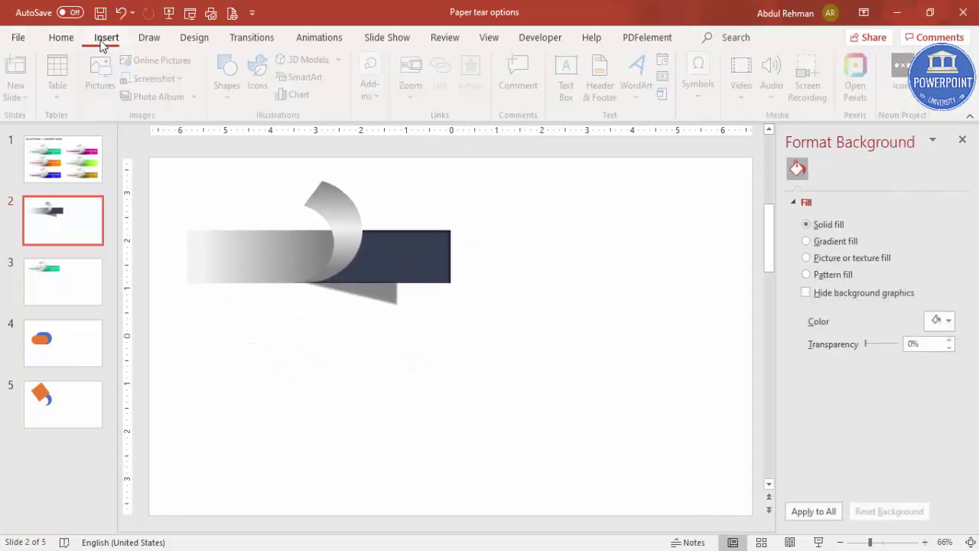
click(567, 75)
drag(514, 248, 678, 283)
text(Add your detail text here)
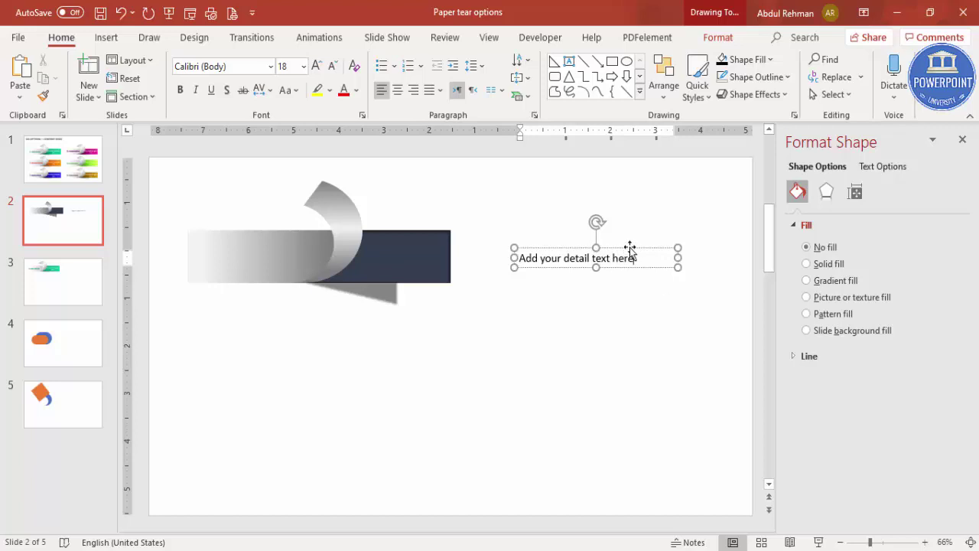
key(Escape)
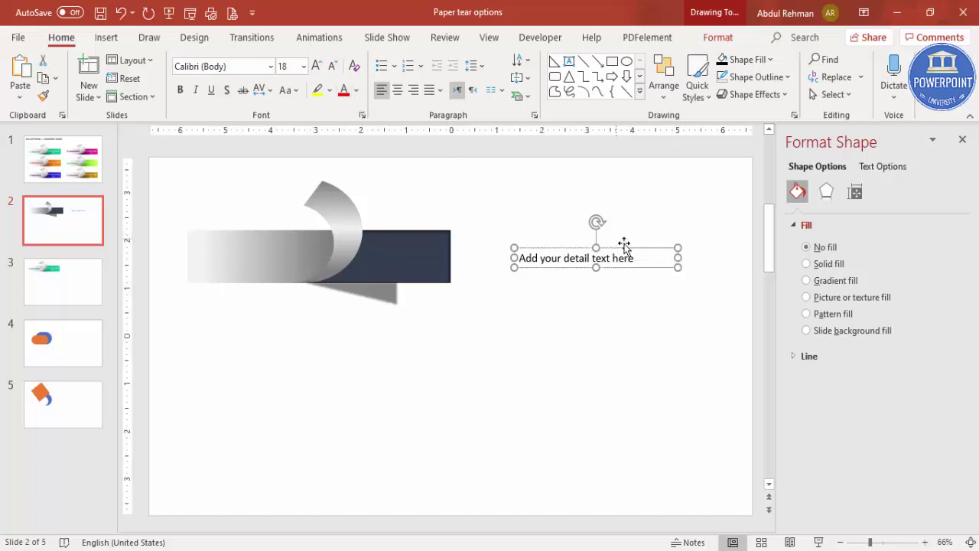
drag(622, 245, 472, 236)
Make the detail text white, centred and 16 pt, wrapping onto two lines
click(356, 90)
click(344, 134)
drag(524, 259, 443, 257)
click(397, 91)
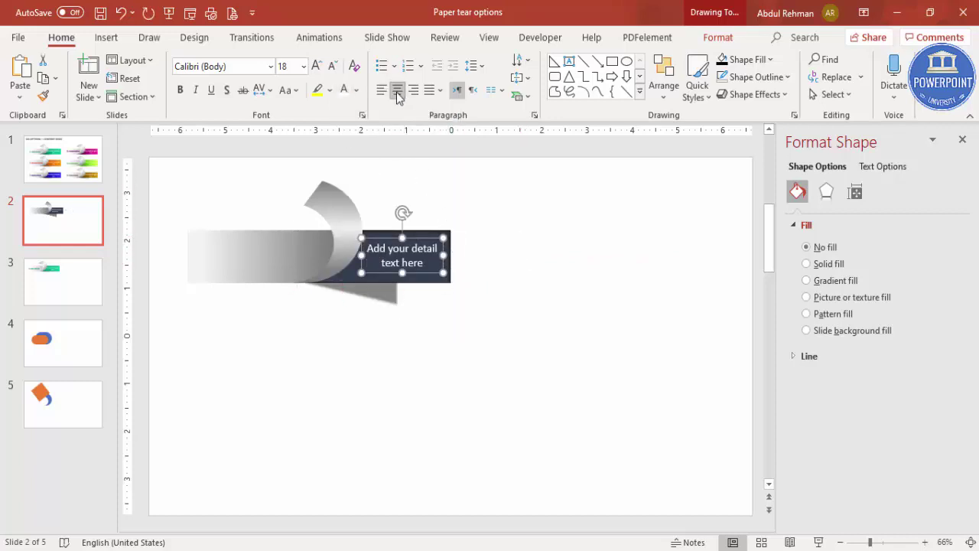
click(332, 67)
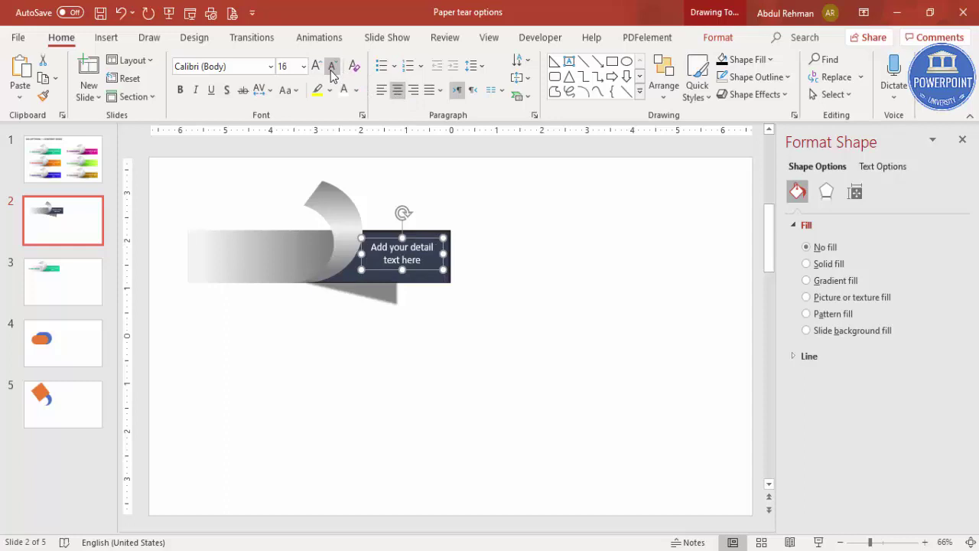
drag(424, 241, 425, 244)
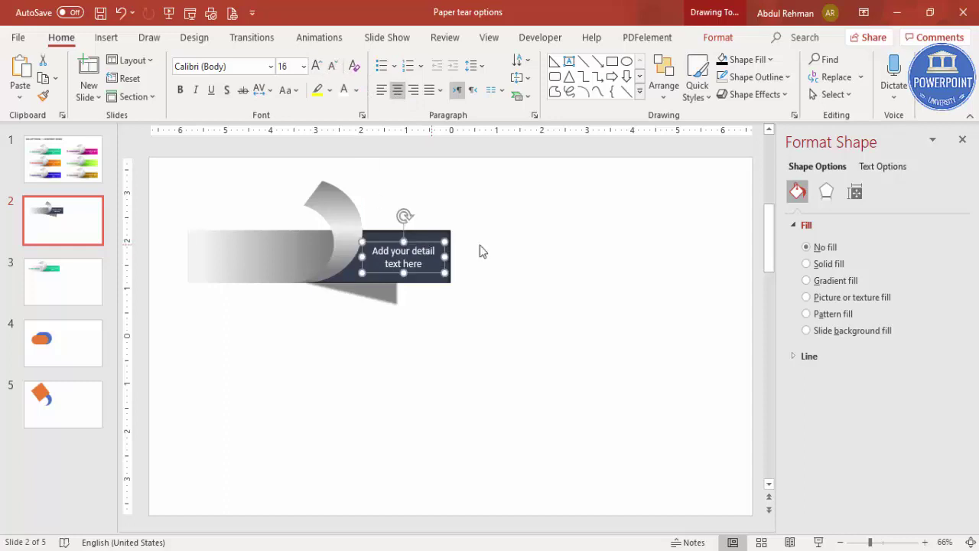
click(107, 38)
click(578, 98)
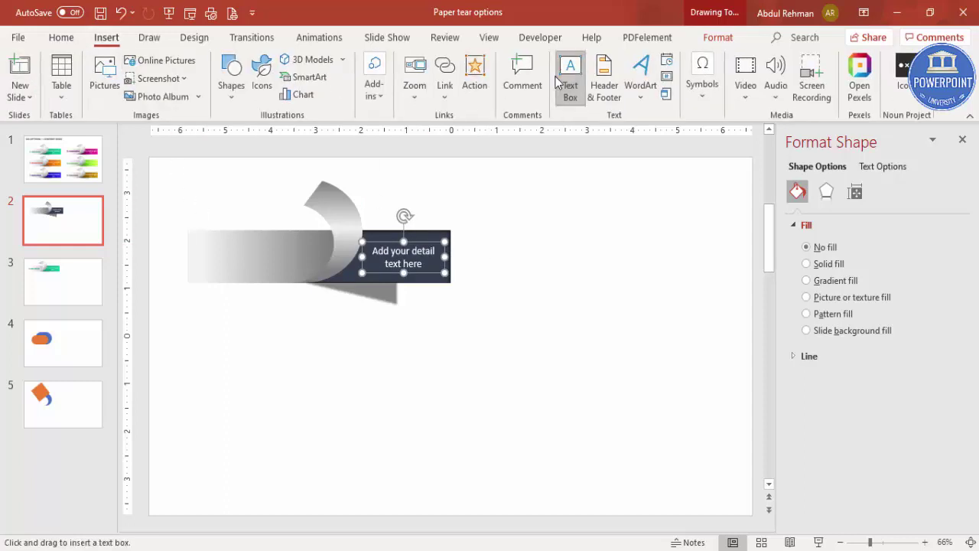
Place '01. TITLE HERE' on the gray strip in 32 pt bold on one line
drag(187, 245, 301, 267)
text(01. TITLE HERE)
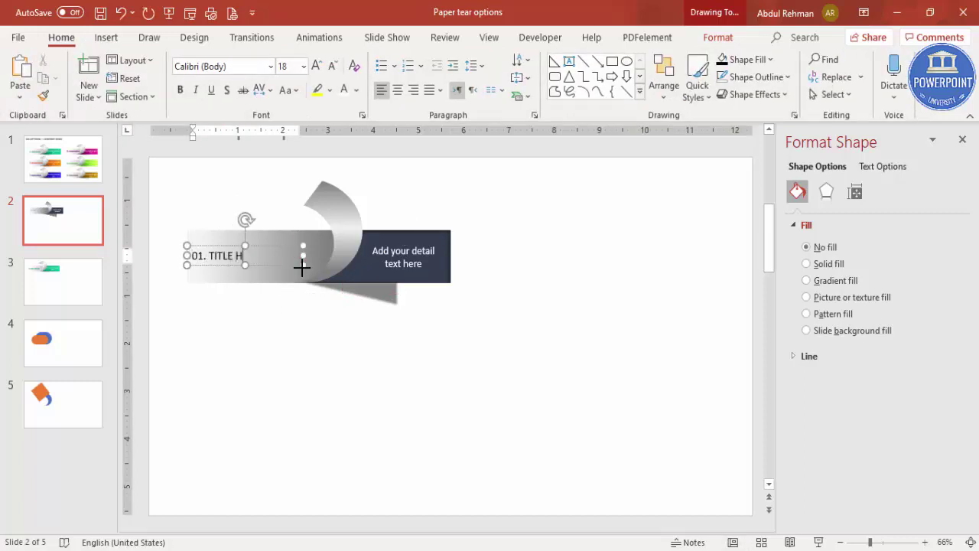
click(274, 250)
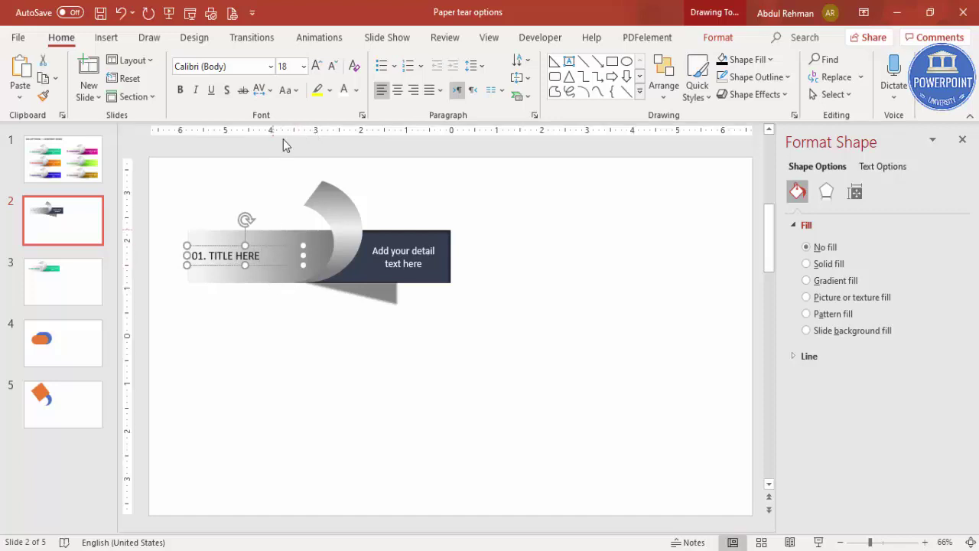
click(316, 66)
click(316, 65)
click(316, 66)
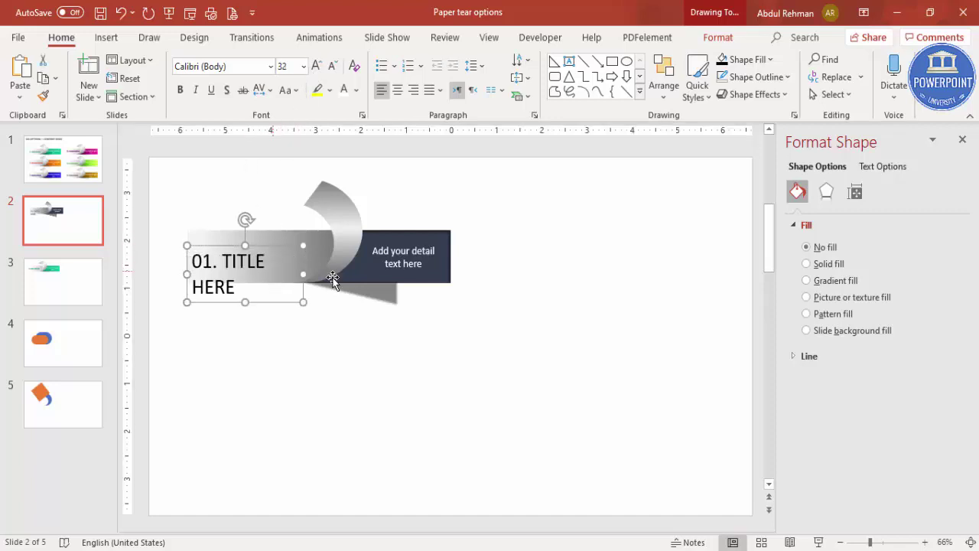
drag(271, 280, 283, 274)
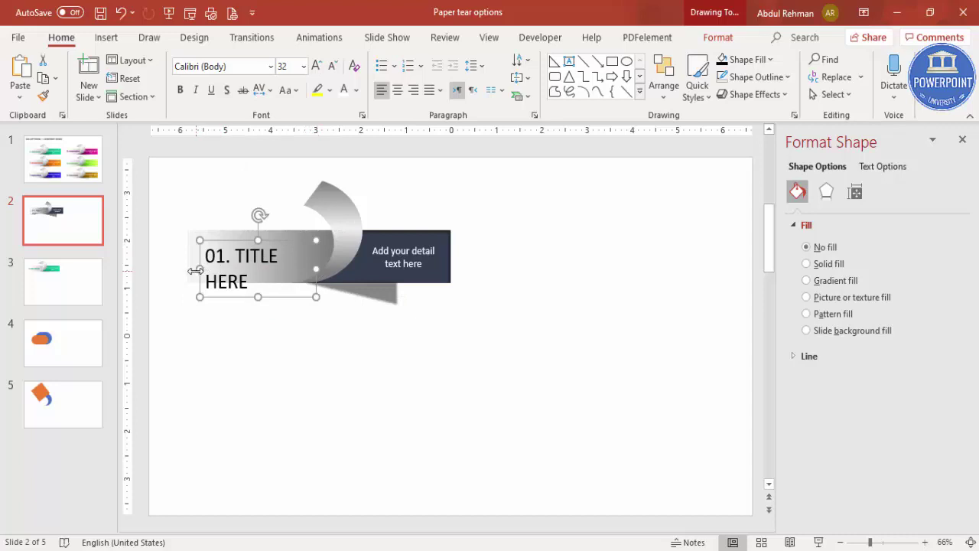
drag(196, 270, 165, 268)
click(180, 91)
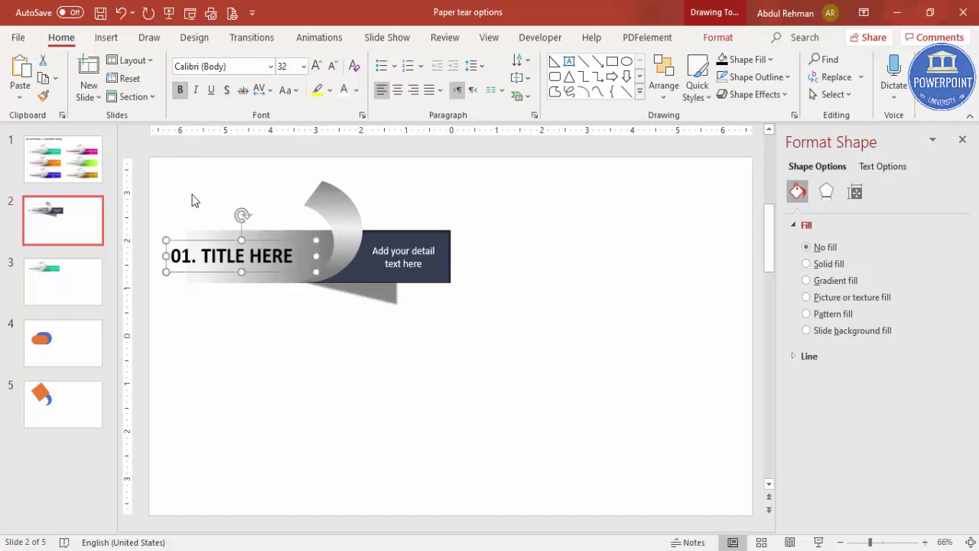
drag(287, 243, 280, 241)
click(551, 292)
click(191, 239)
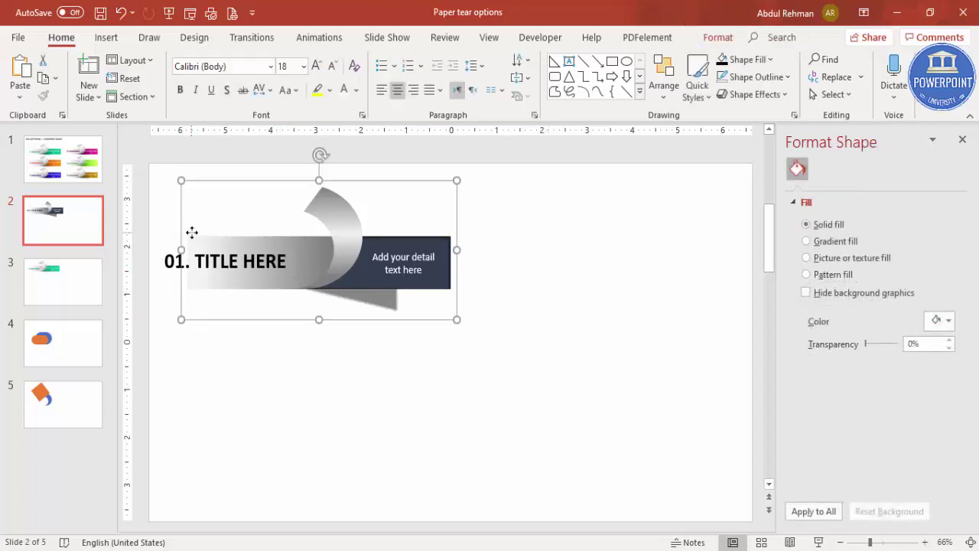
Nudge the gray strip's first gradient stop slightly to the right
click(201, 242)
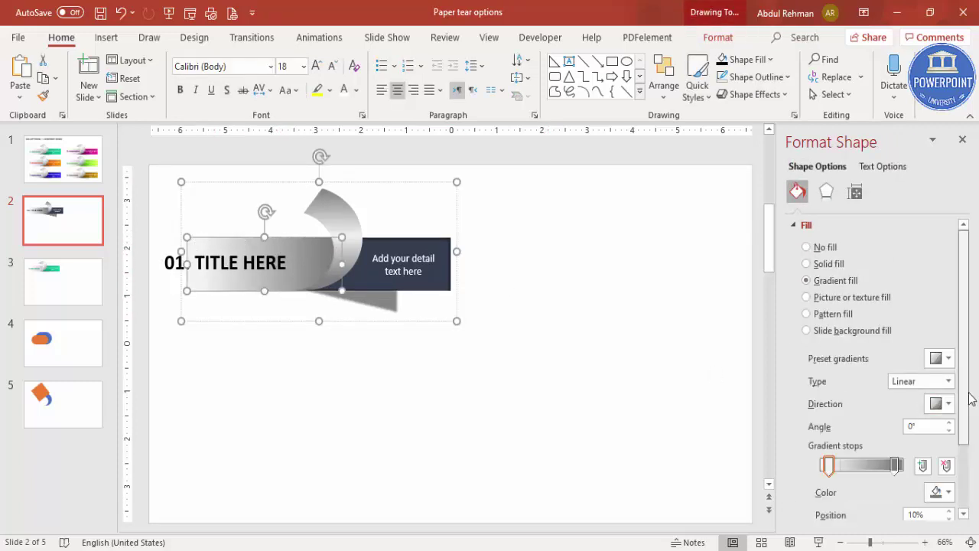
scroll(969, 400, down, 1)
drag(832, 436, 836, 438)
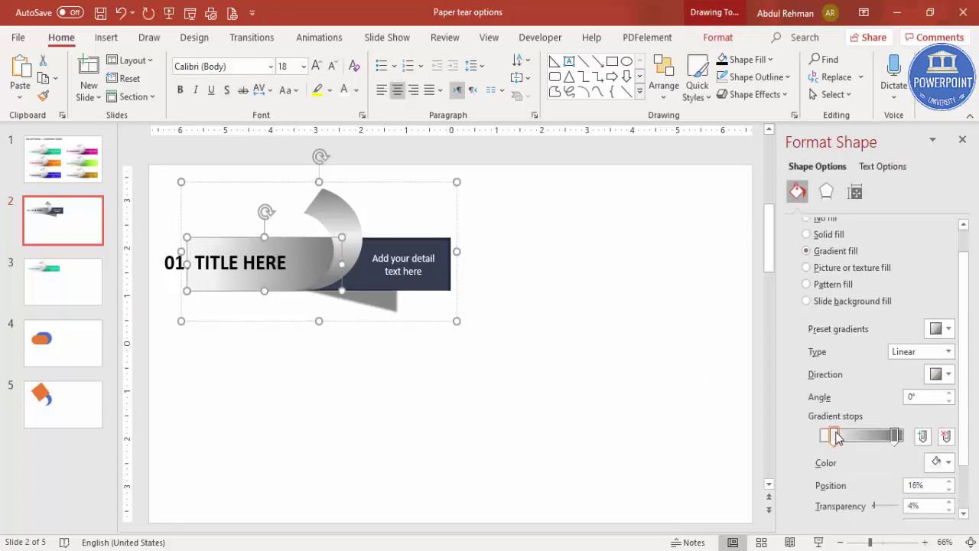
click(415, 457)
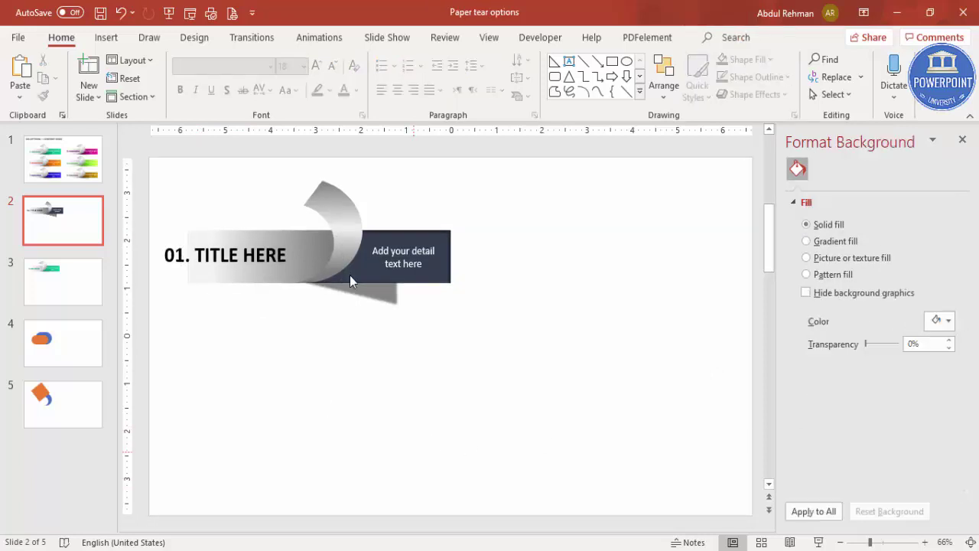
Shift the whole first banner up slightly and drop a duplicate directly below it
drag(636, 372, 141, 149)
drag(438, 229, 438, 221)
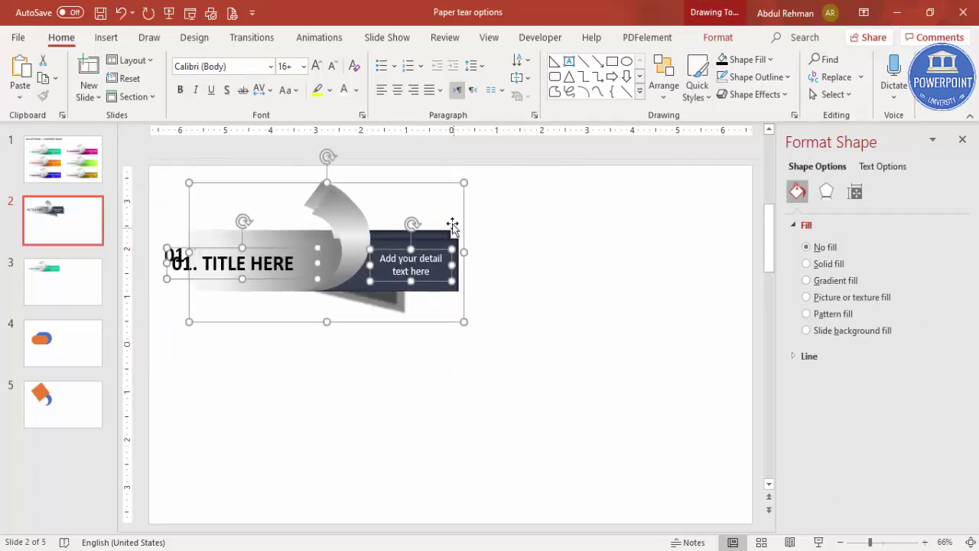
drag(459, 215, 459, 307)
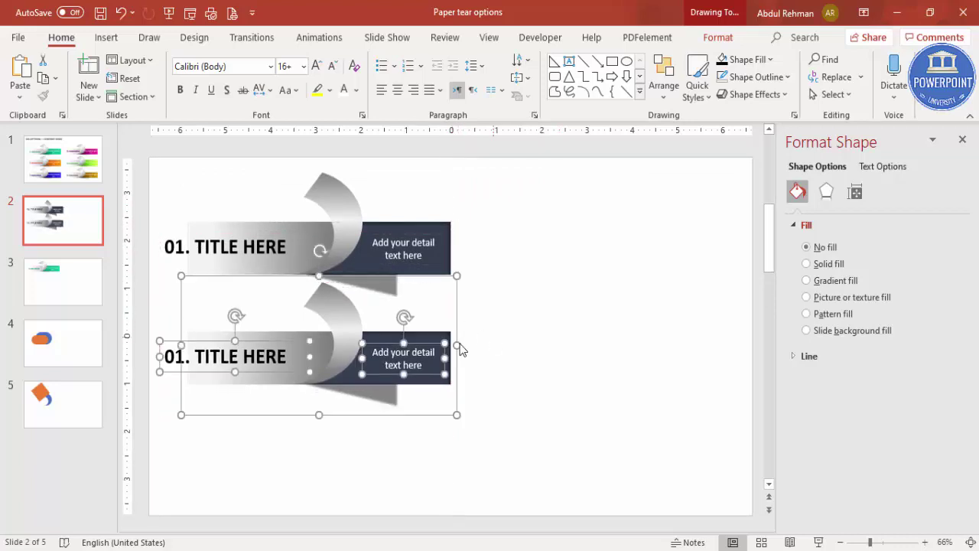
Retitle the second banner '02' and fill its detail box magenta
click(268, 442)
click(179, 356)
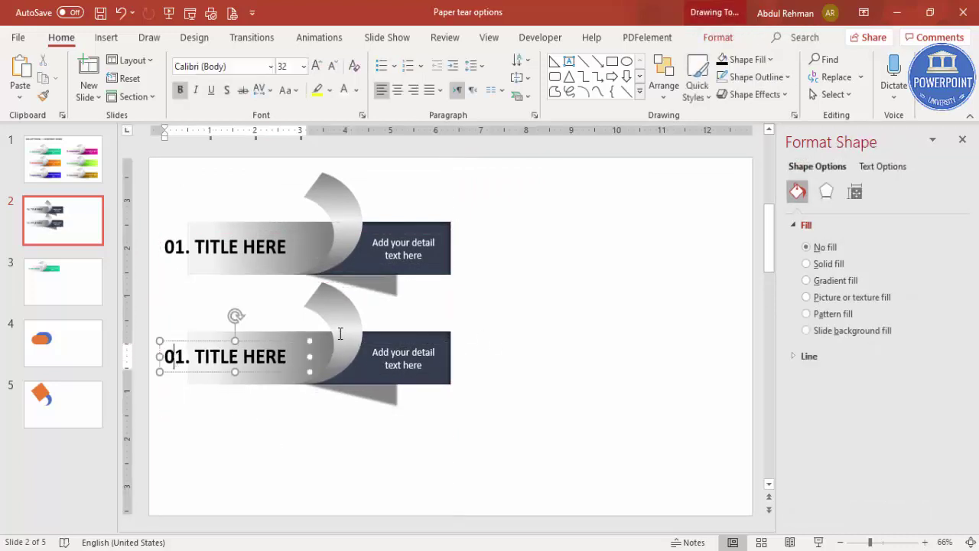
key(BackSpace)
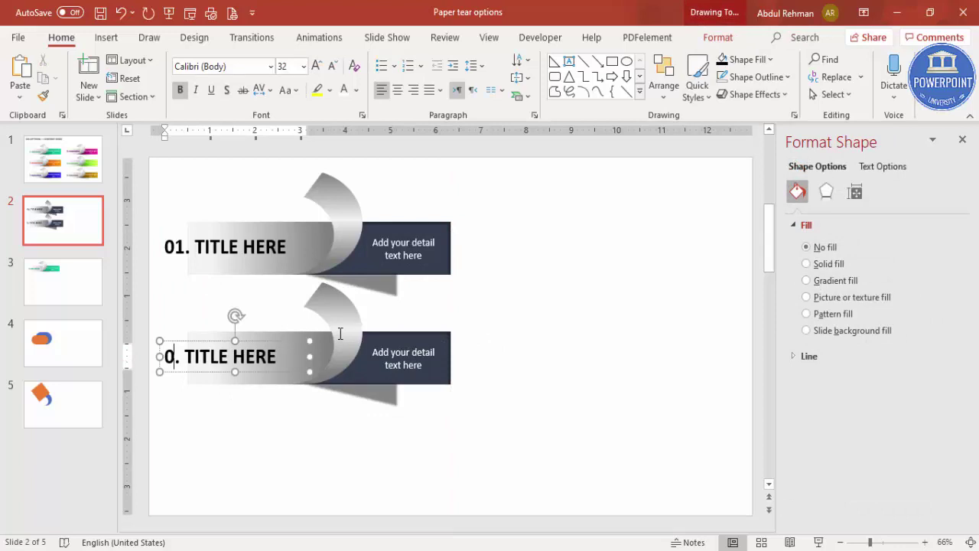
text(2)
click(439, 334)
click(439, 333)
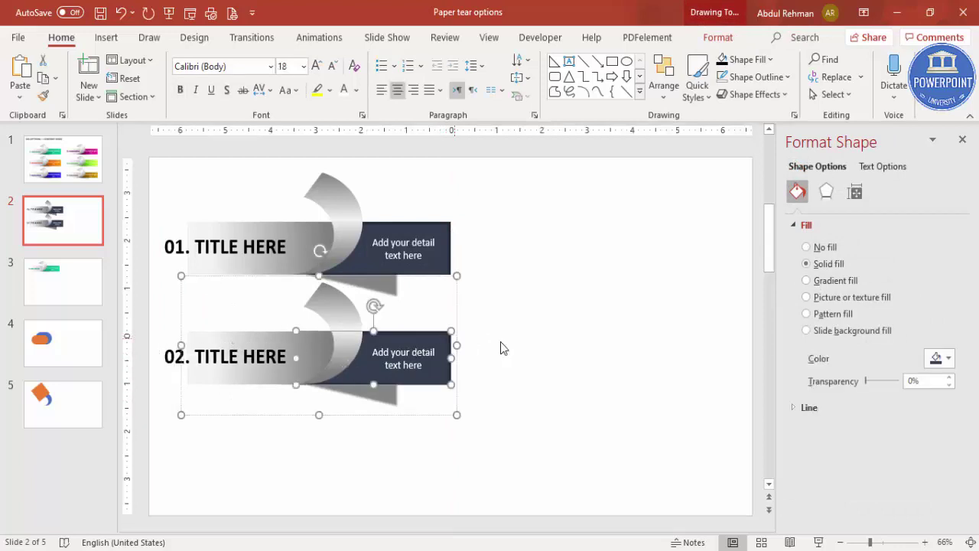
click(948, 358)
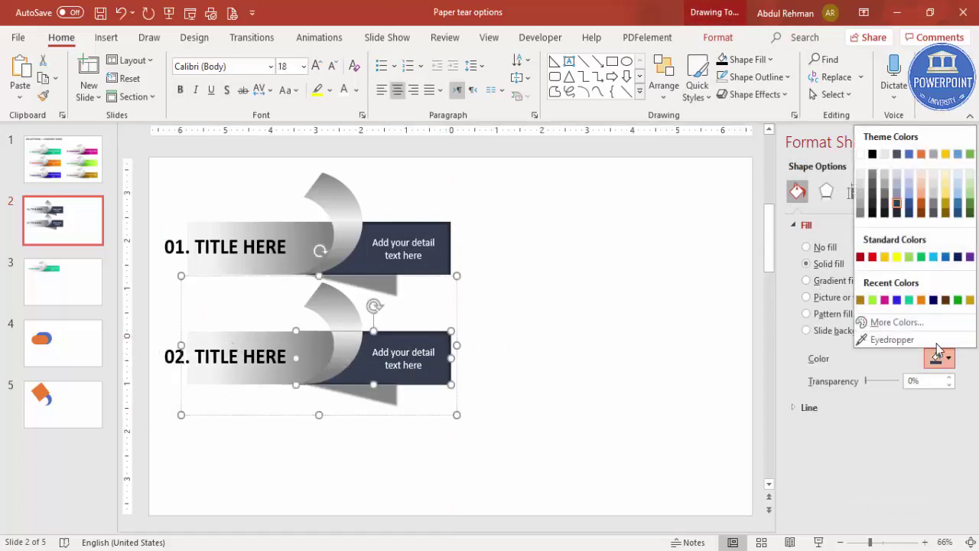
click(886, 300)
click(492, 390)
Duplicate the second banner as a third row and fill its detail box green
drag(621, 459, 141, 266)
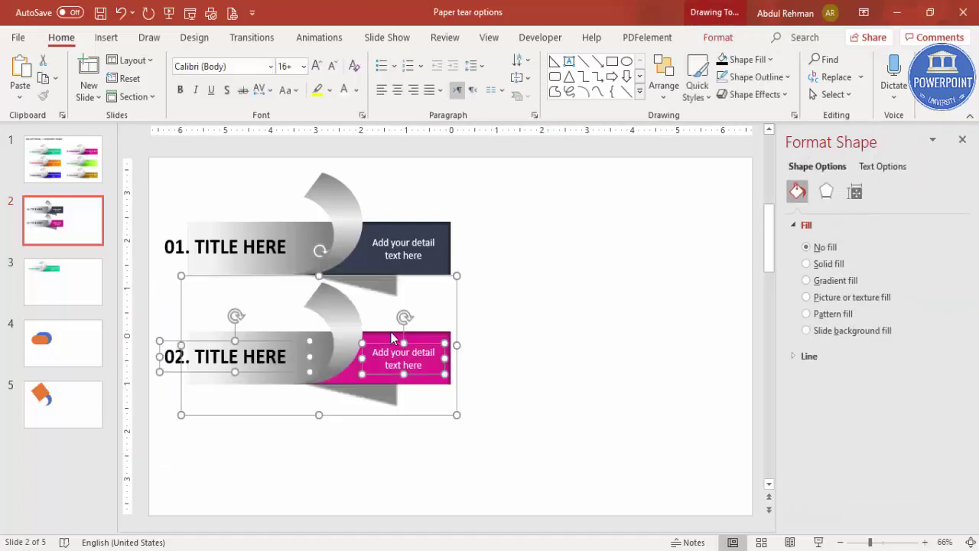
drag(392, 337, 442, 450)
click(444, 442)
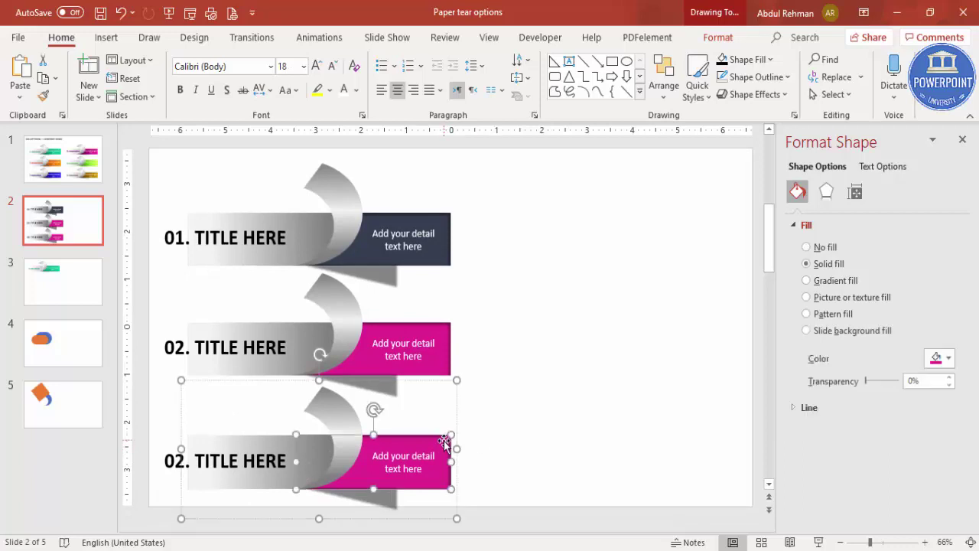
click(948, 358)
click(955, 299)
click(662, 368)
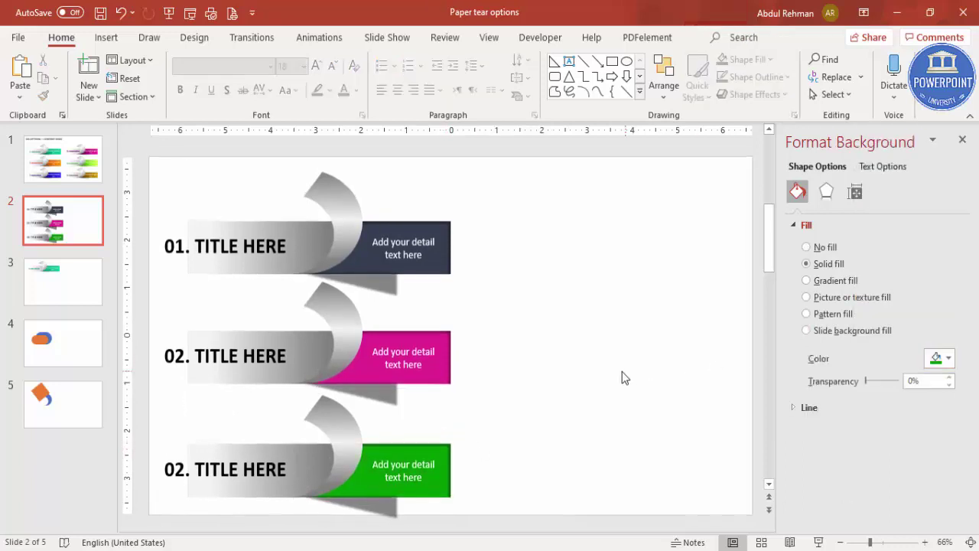